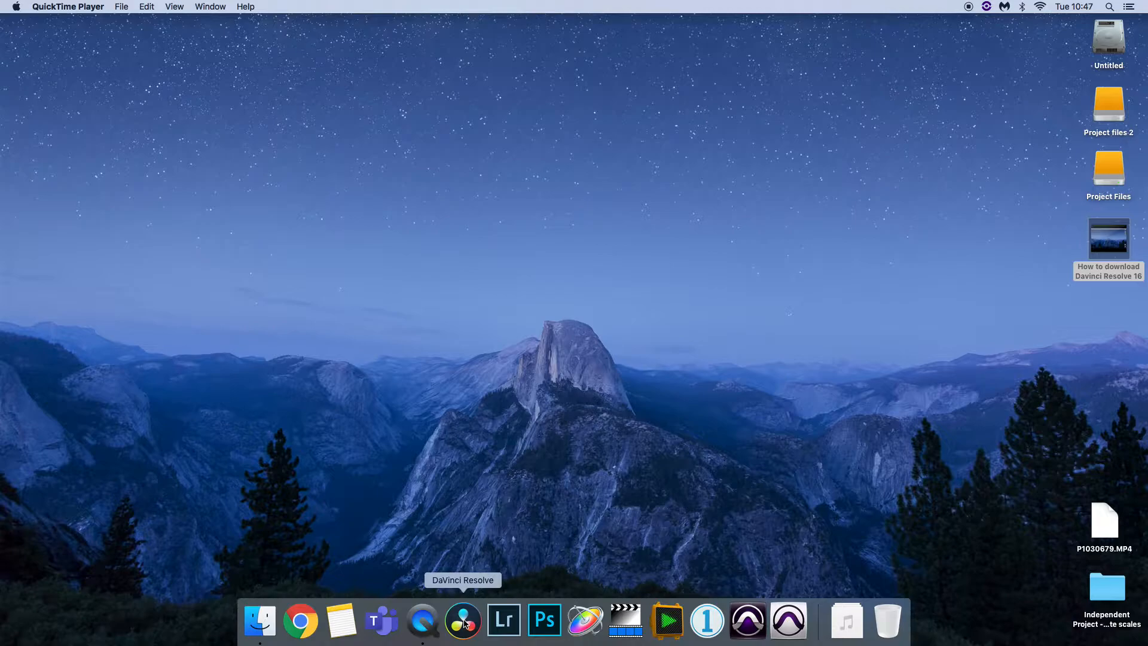
Browse to the DaVinci Resolve folder in Finder's Applications, then close the Finder window
left_click(260, 621)
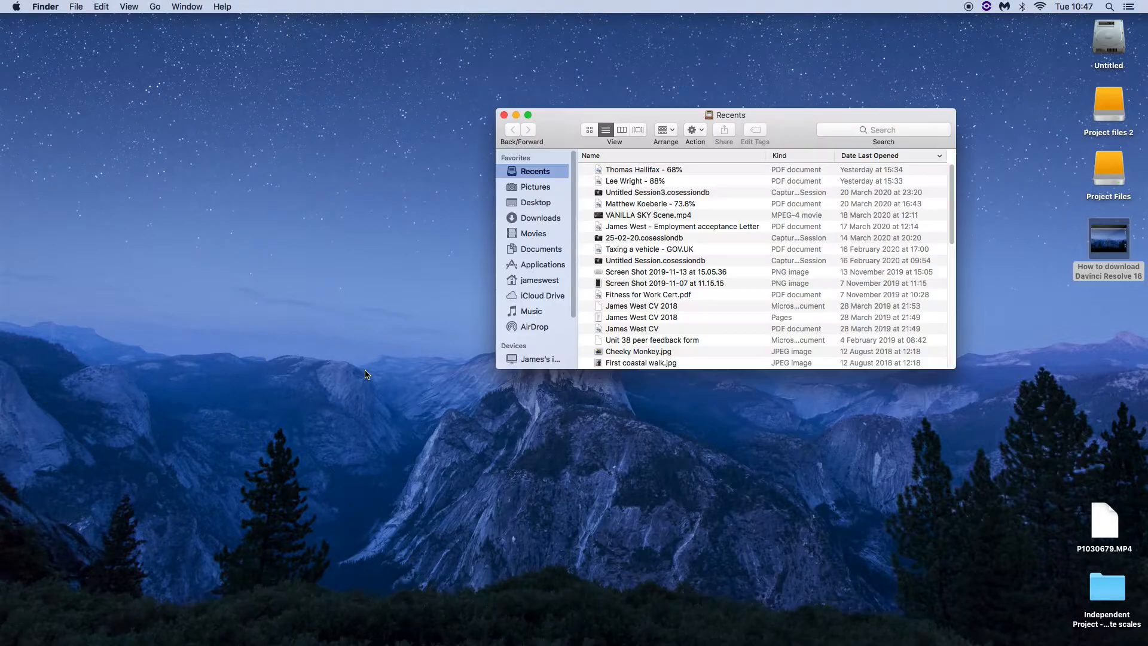
left_click(535, 266)
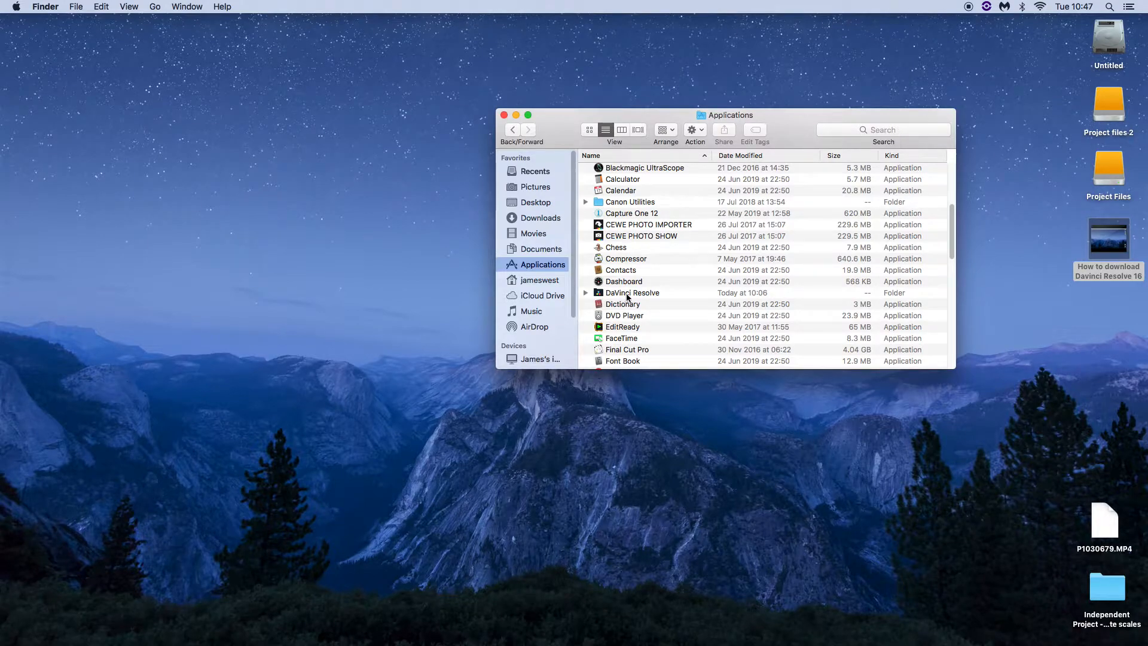
double_click(622, 294)
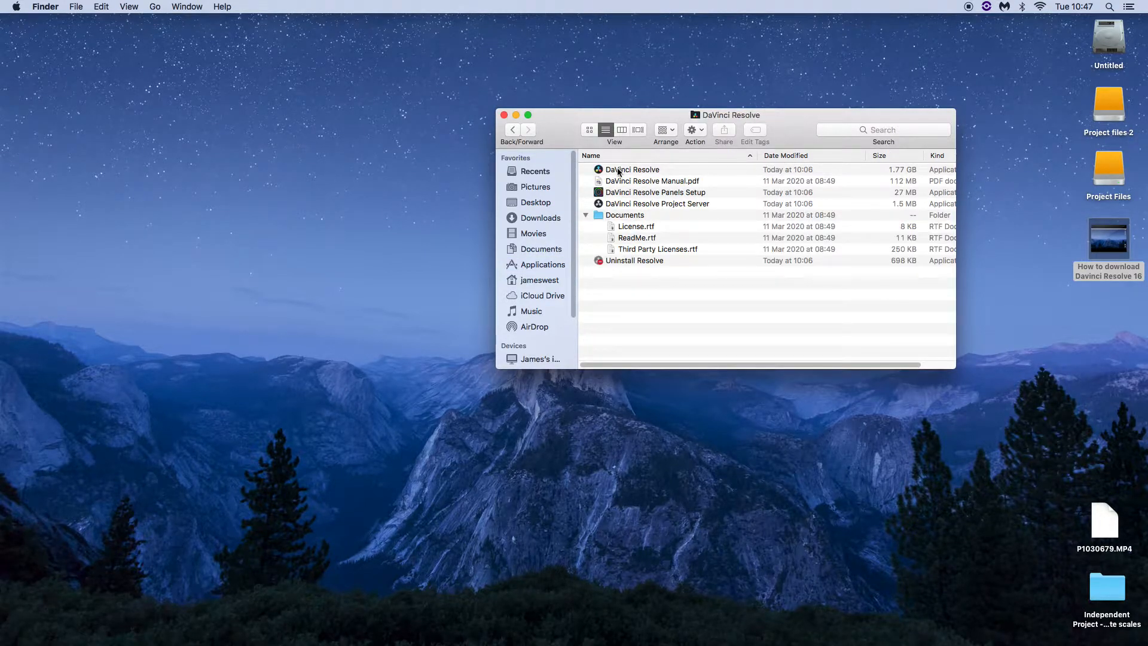
left_click(504, 116)
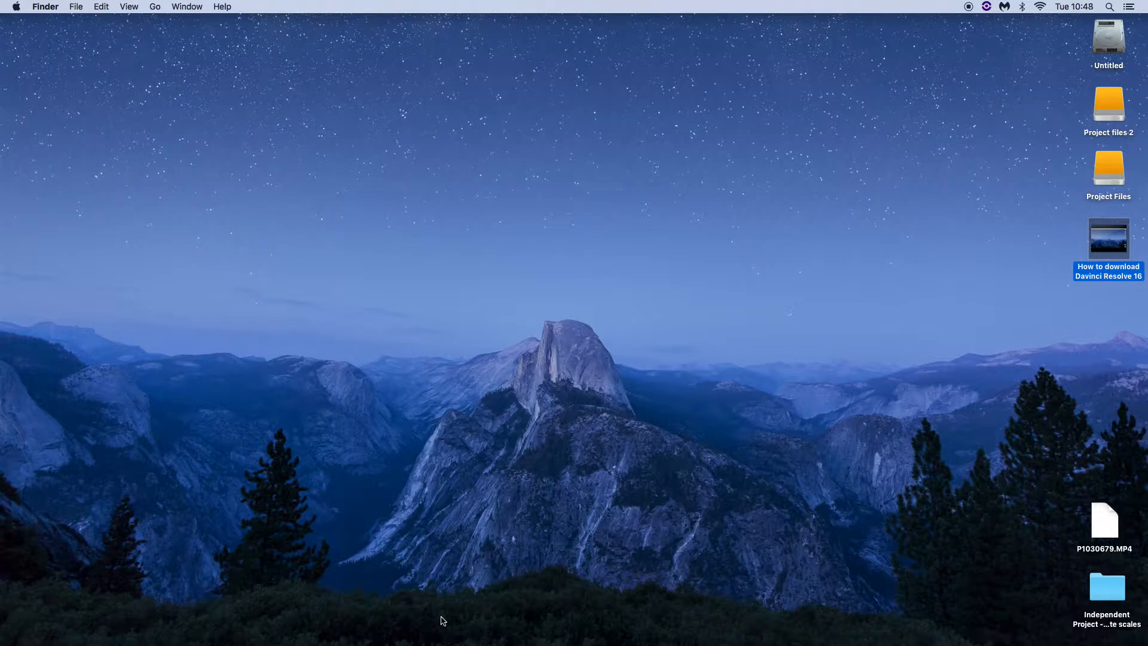
Launch DaVinci Resolve 16 from the Dock
mouse_move(468, 635)
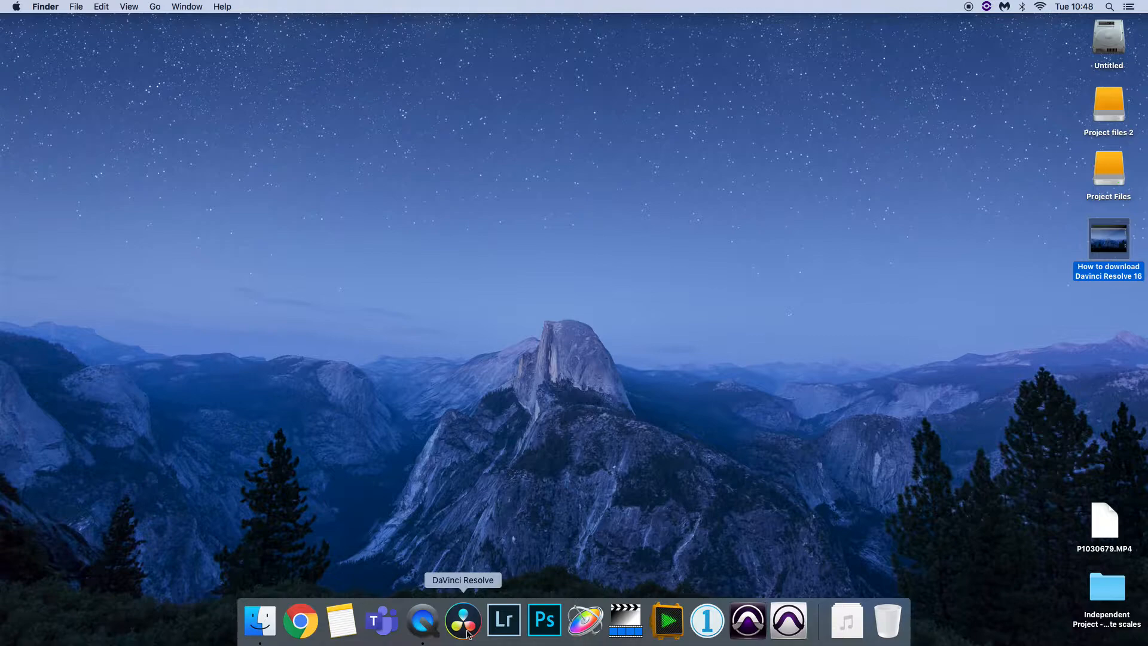
left_click(469, 634)
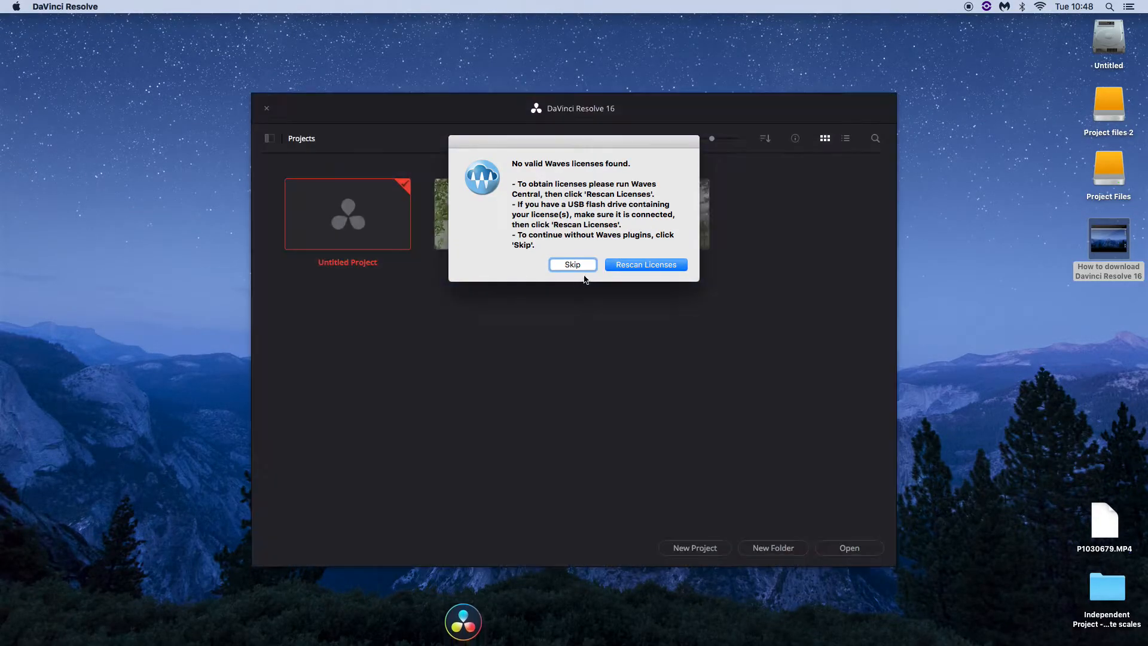
Skip the Waves licence notice and create a new project named 'Sound Design Test 1'
left_click(572, 265)
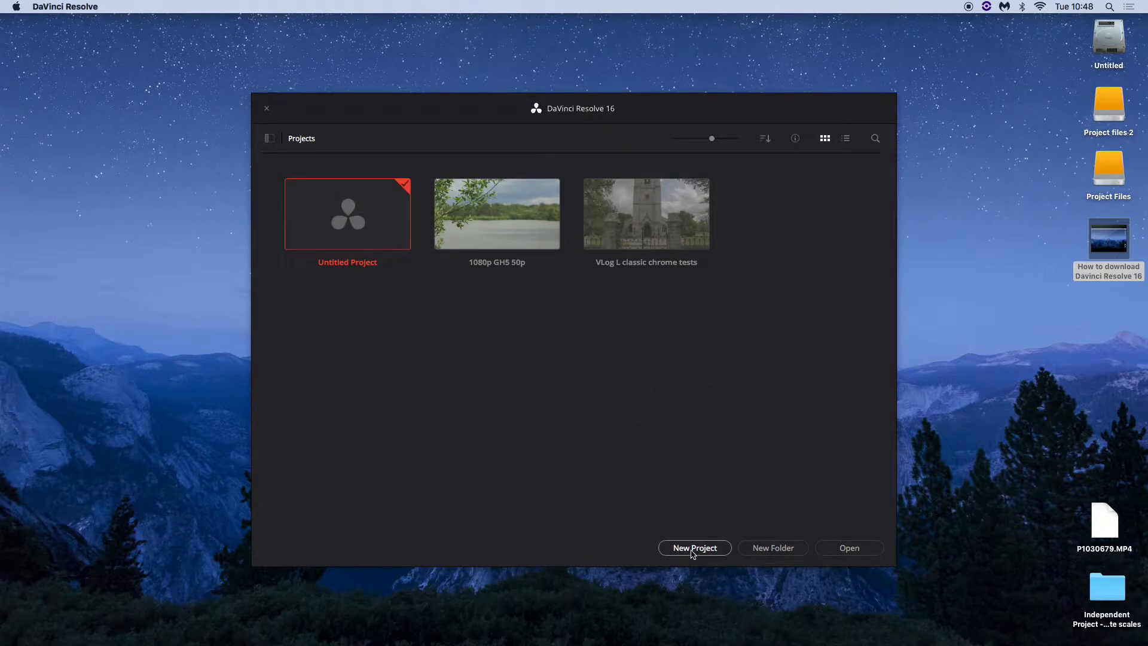
left_click(691, 552)
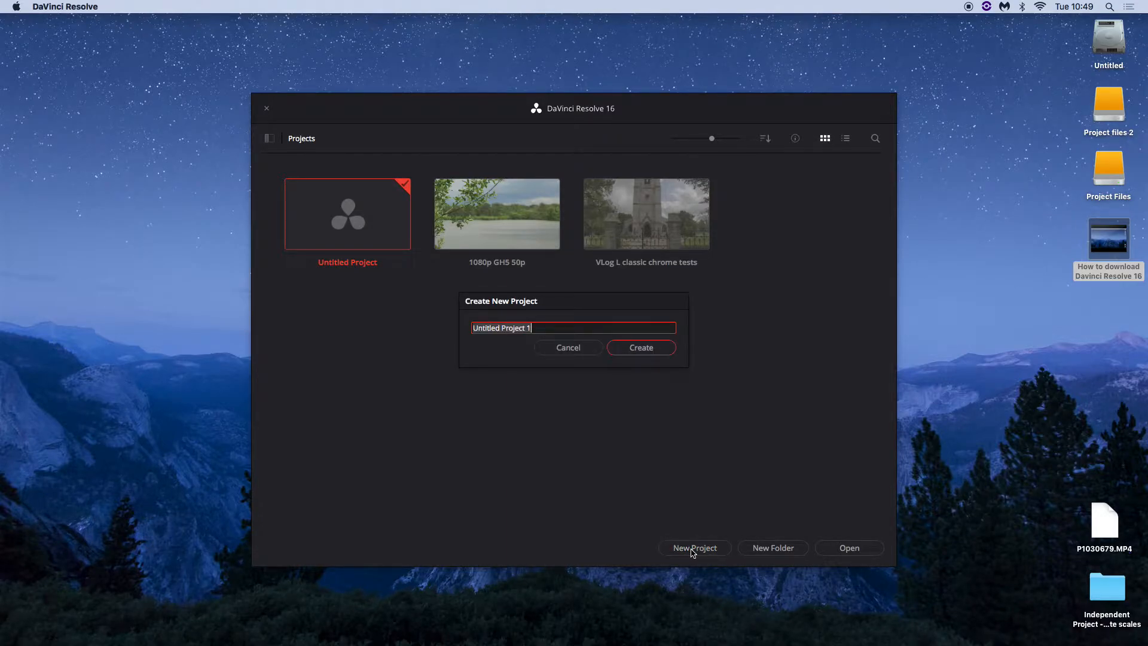
type("Sound Design Test 1")
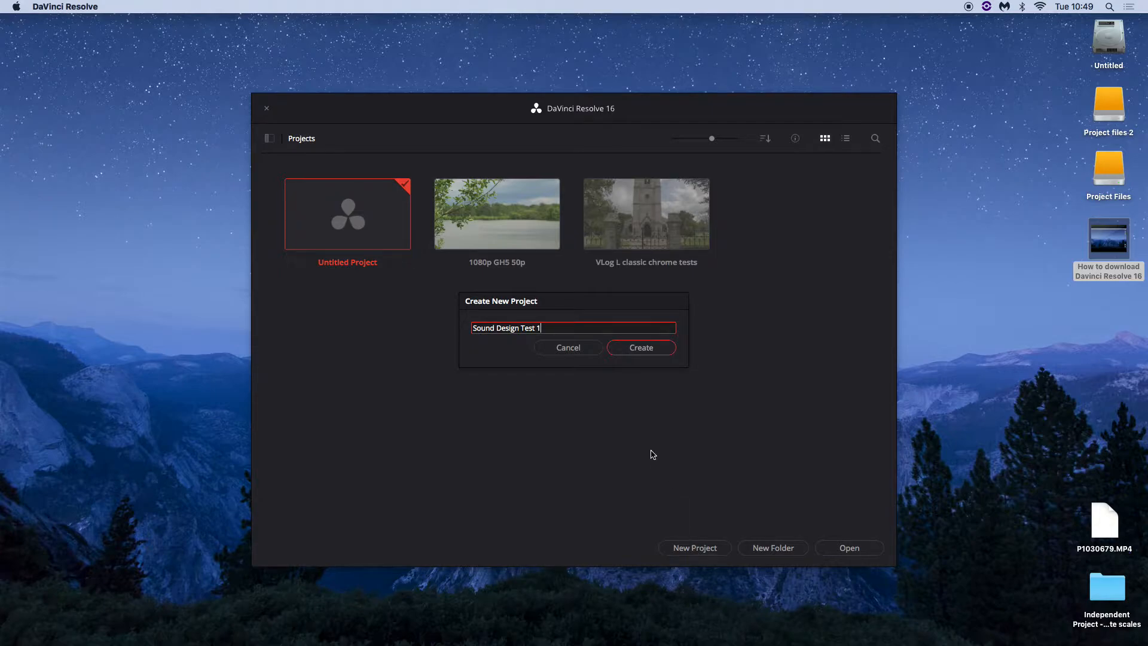
left_click(641, 348)
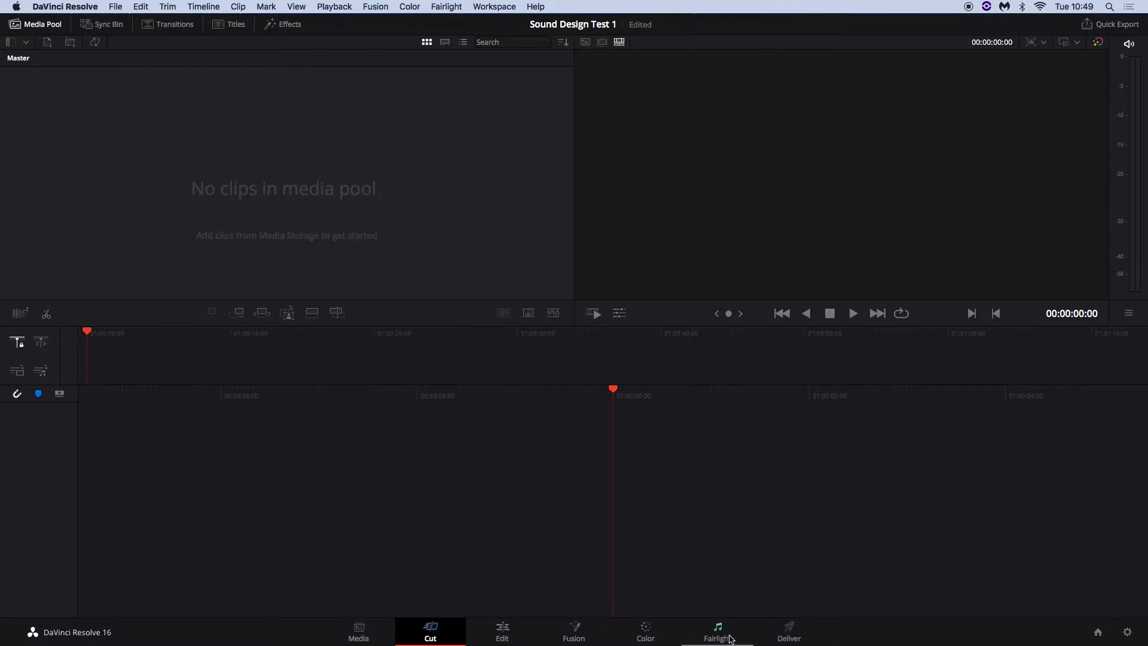
Open the Edit page for the Sound Design Test 1 project
left_click(502, 630)
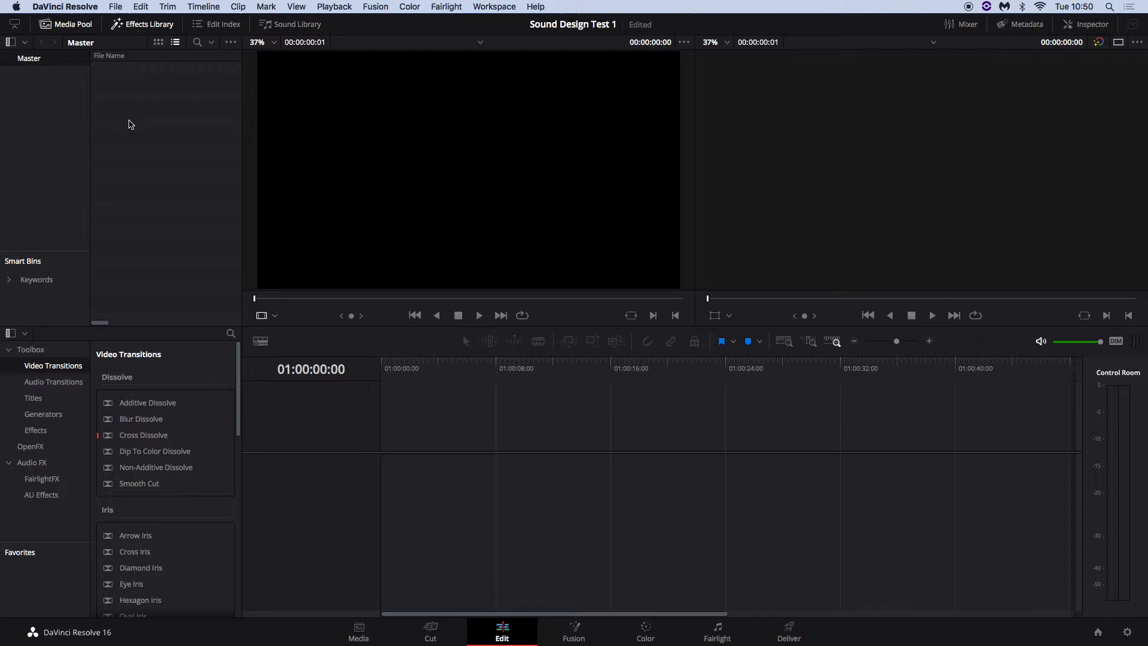
Import Vanilla Sky Scene.mp4 from Downloads into the Media Pool, changing the project frame rate to match
right_click(124, 97)
mouse_move(153, 105)
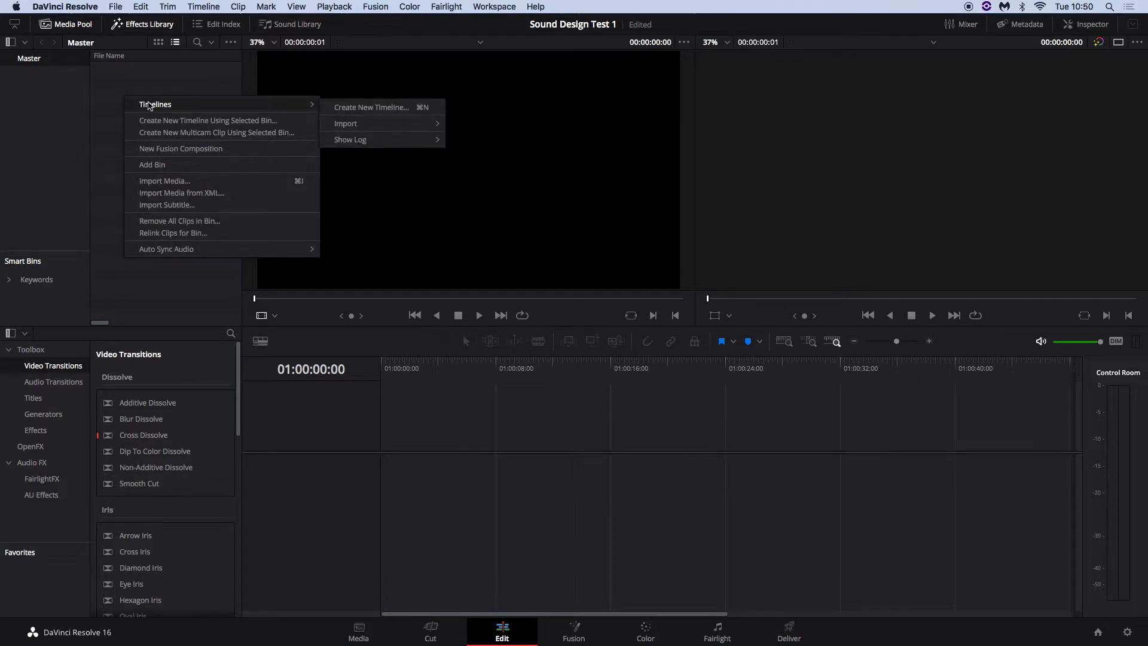
left_click(111, 105)
right_click(123, 100)
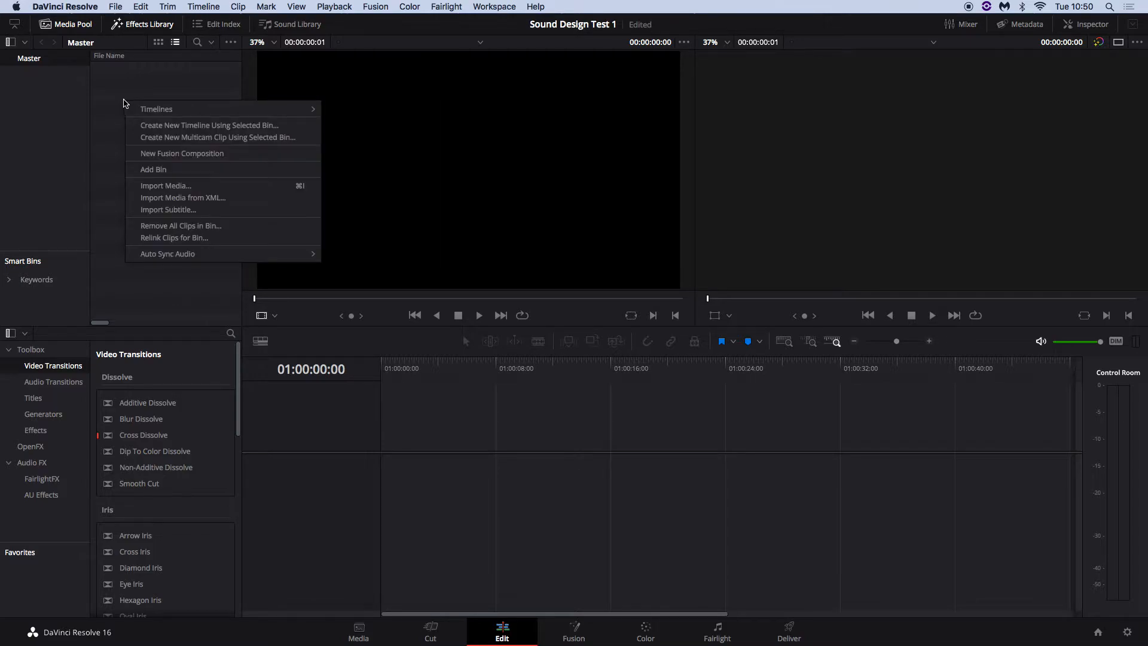
left_click(114, 144)
right_click(115, 142)
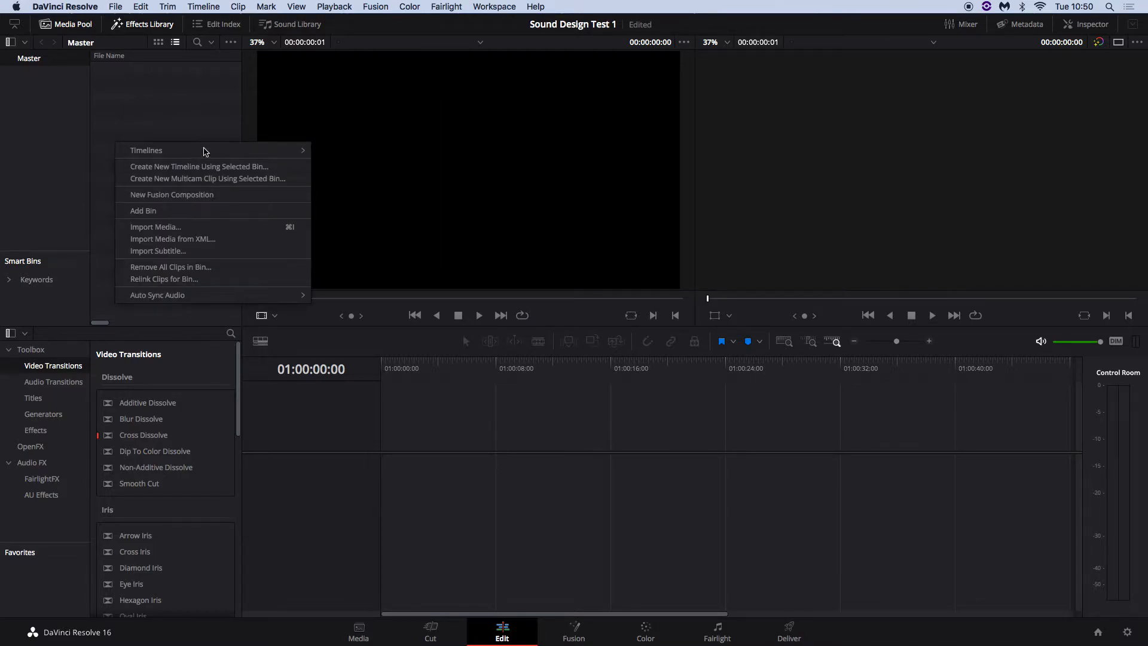
left_click(153, 228)
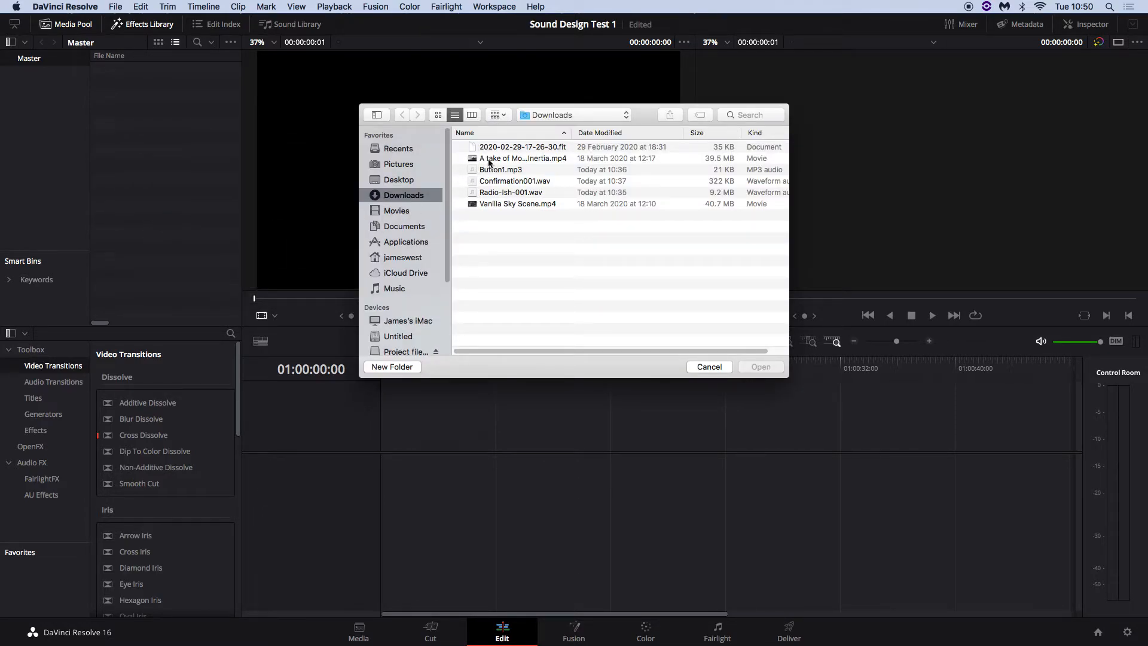
left_click_drag(571, 133, 623, 132)
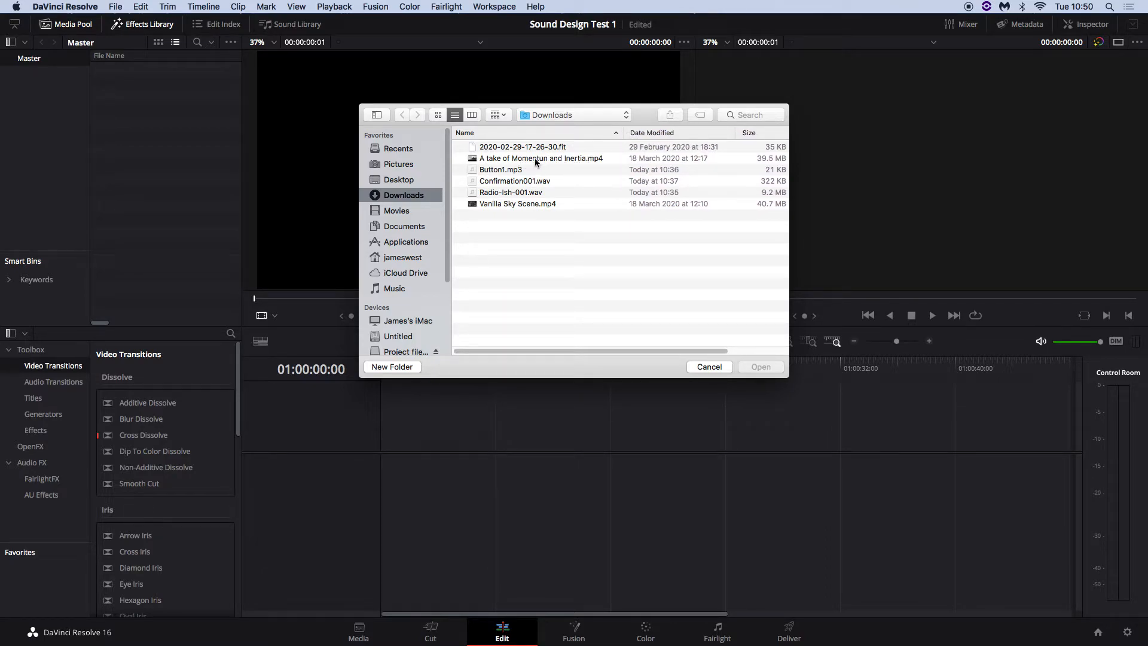
left_click(486, 207)
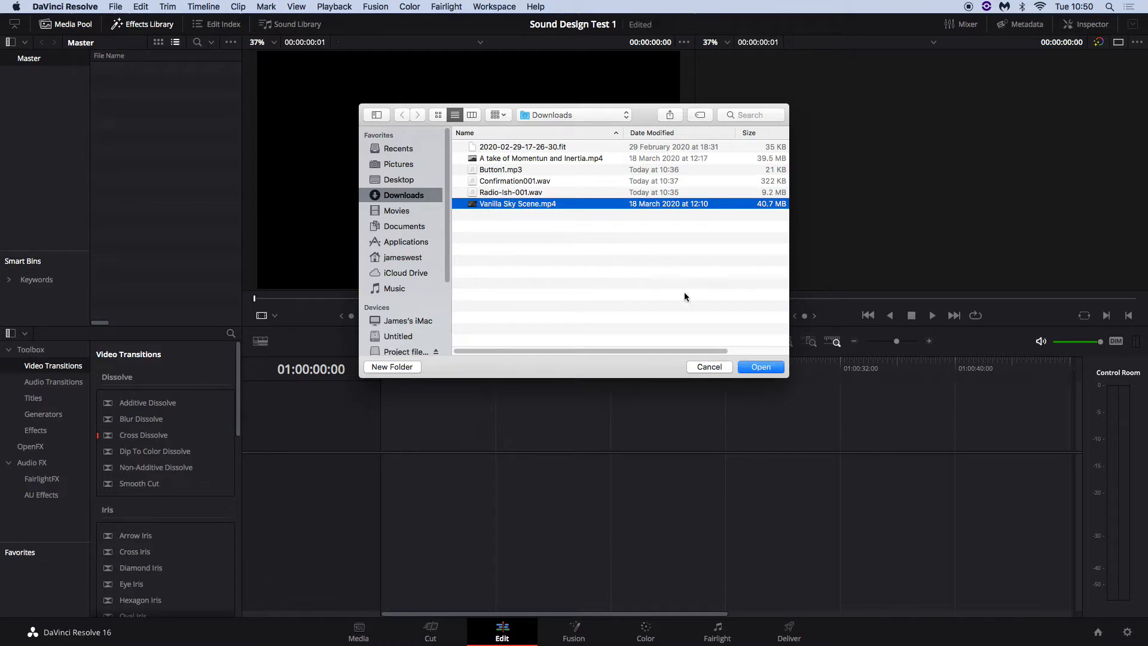
left_click(761, 367)
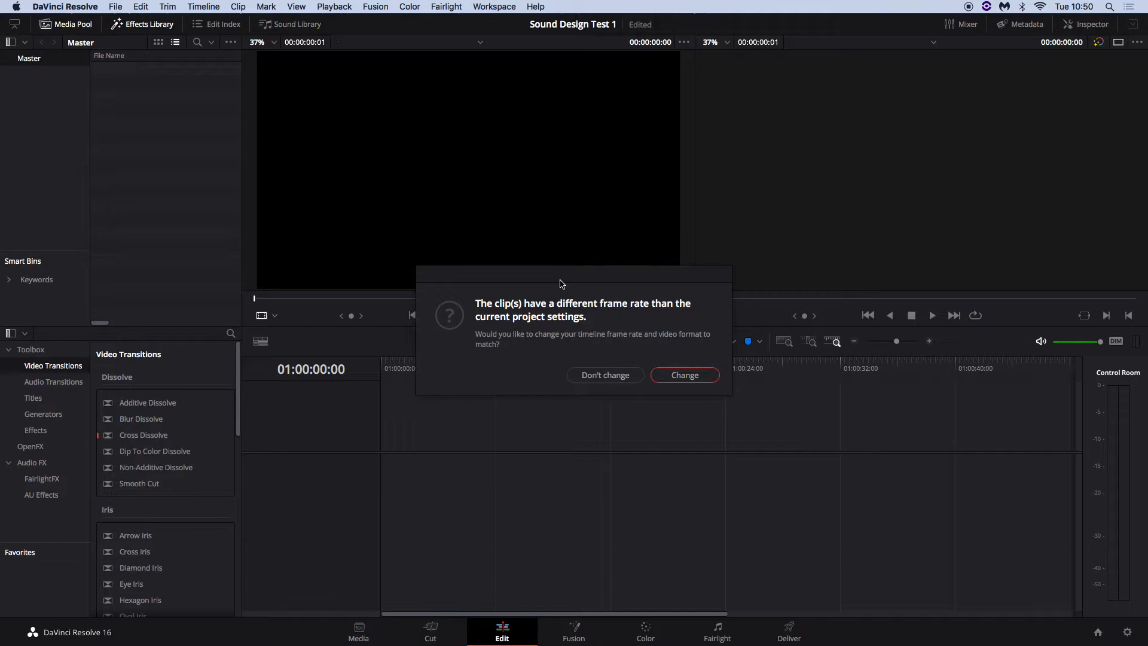
left_click(683, 375)
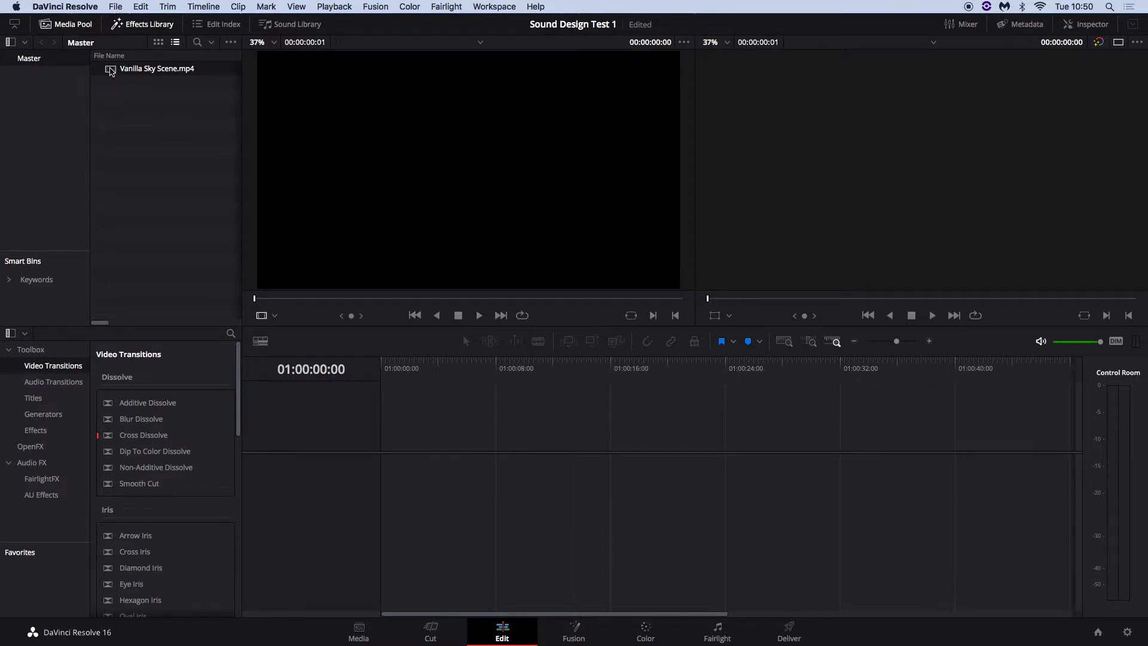
left_click_drag(110, 73, 386, 441)
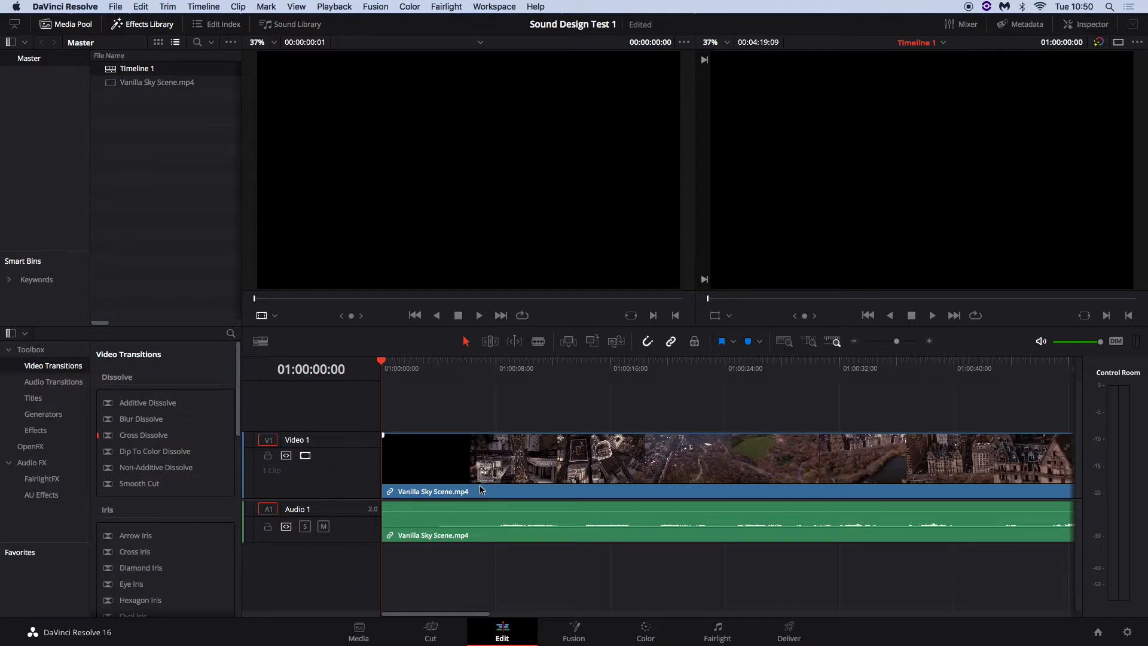
left_click_drag(395, 376, 737, 396)
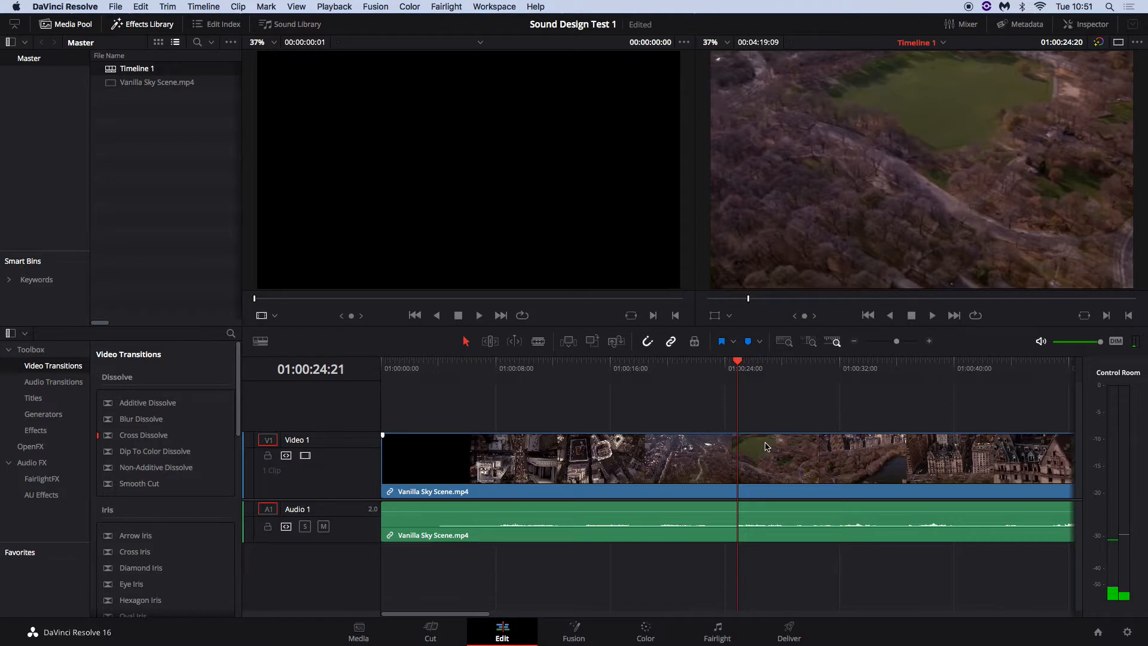
left_click(659, 458)
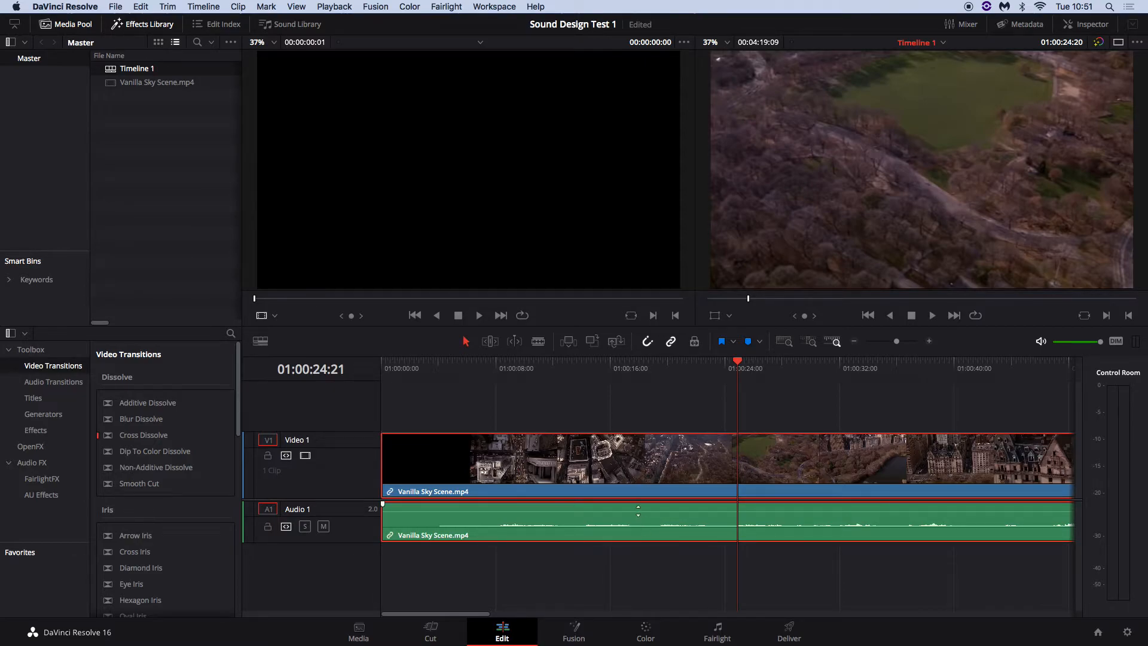
Unlink the Vanilla Sky clip's audio from its video and delete that audio from Audio 1
right_click(606, 517)
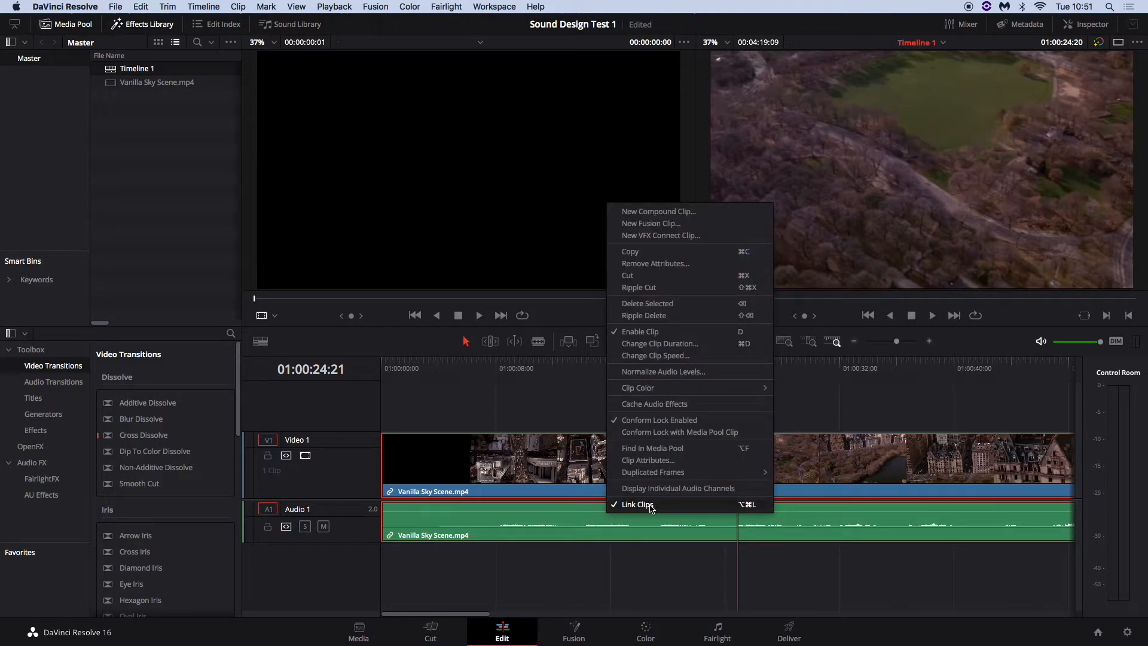
left_click(629, 509)
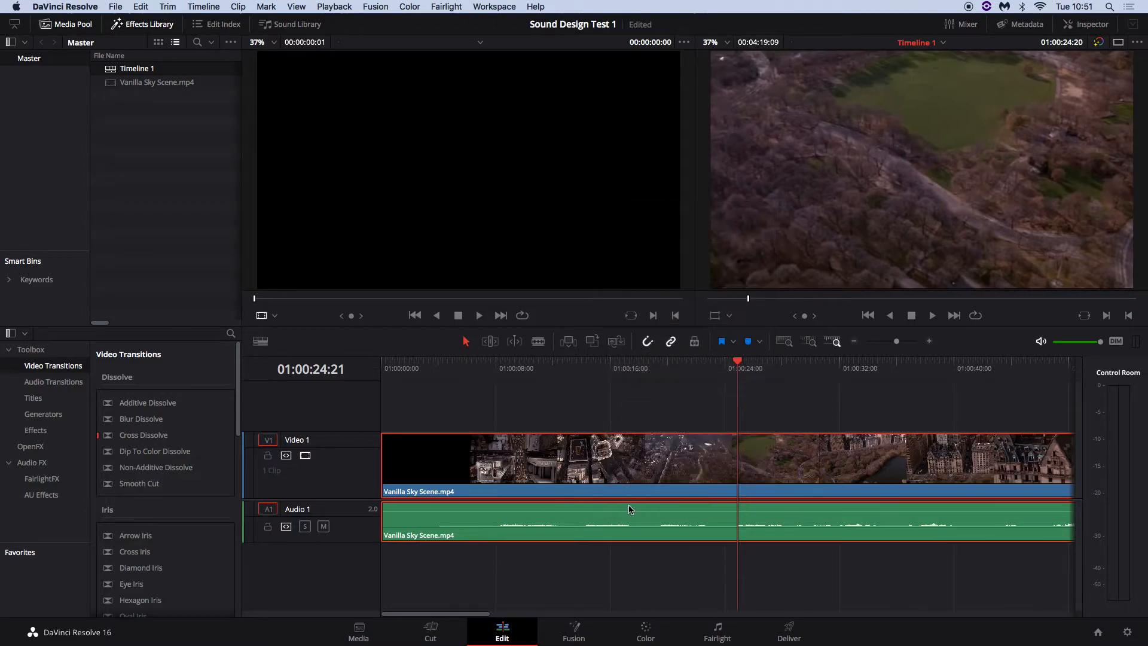
left_click(679, 562)
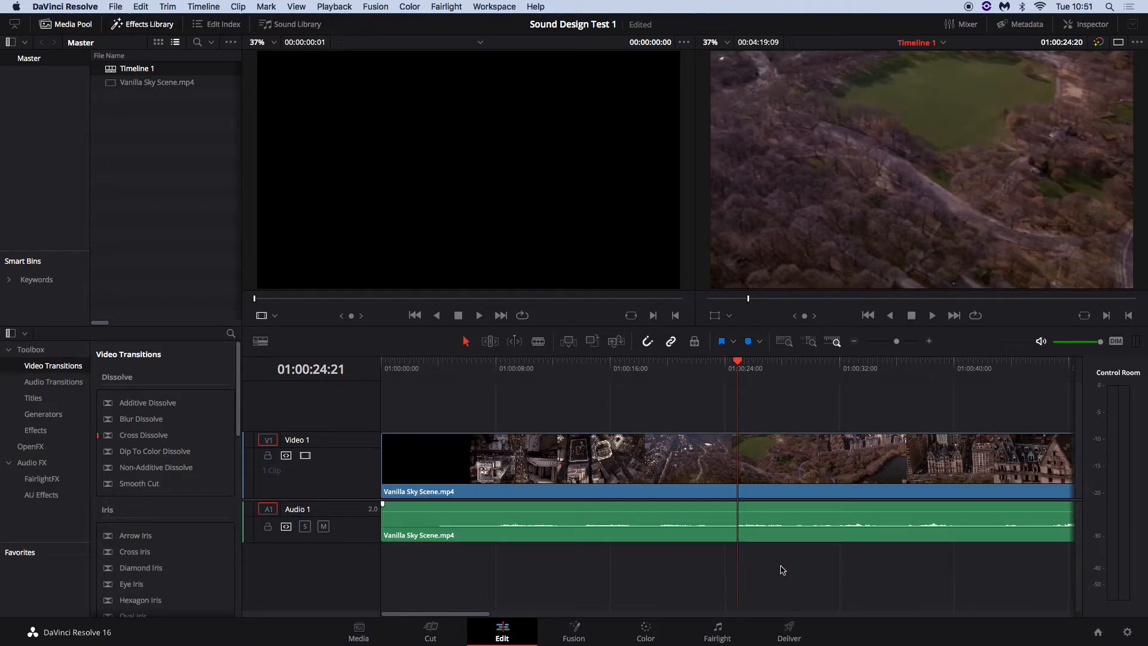
left_click(659, 523)
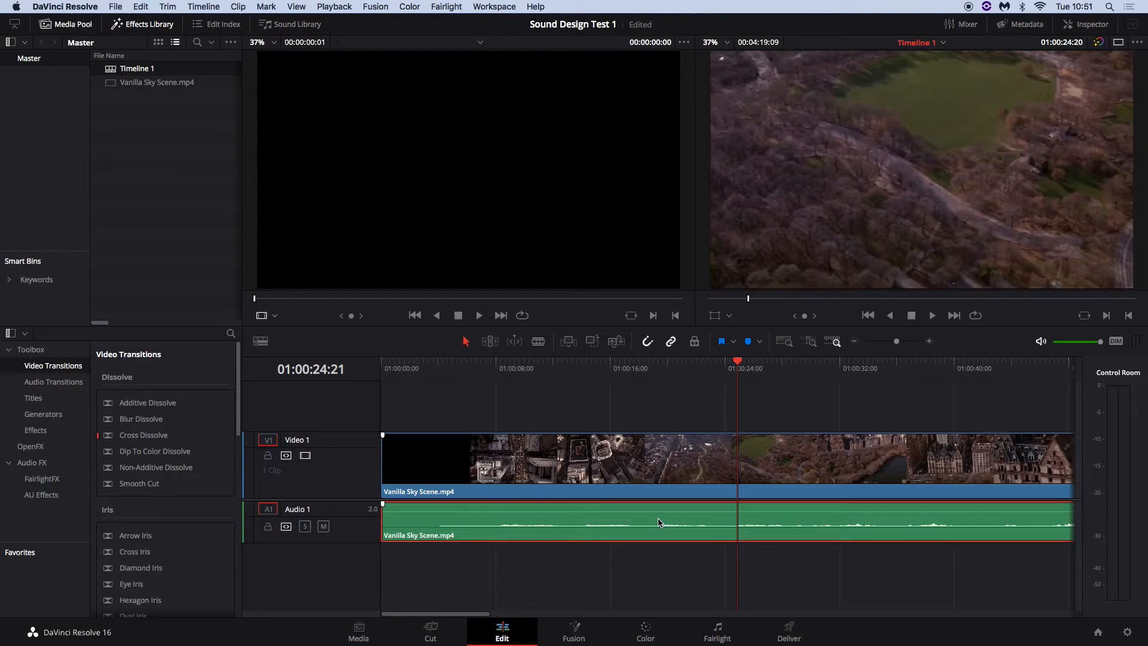
key("Delete")
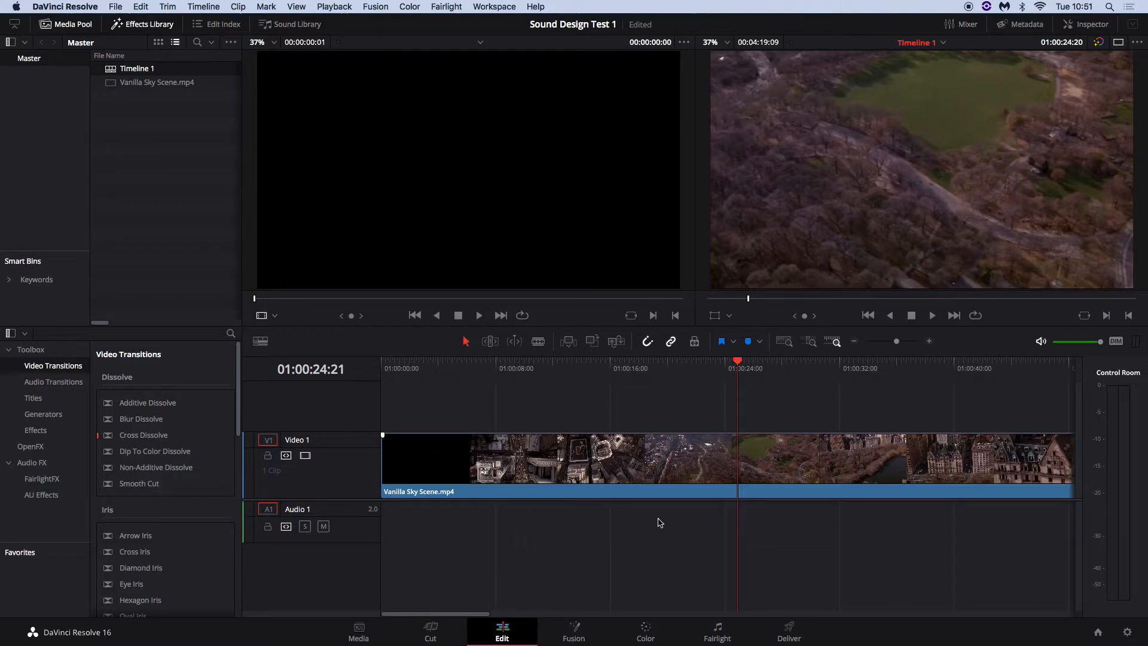
left_click_drag(715, 378, 924, 394)
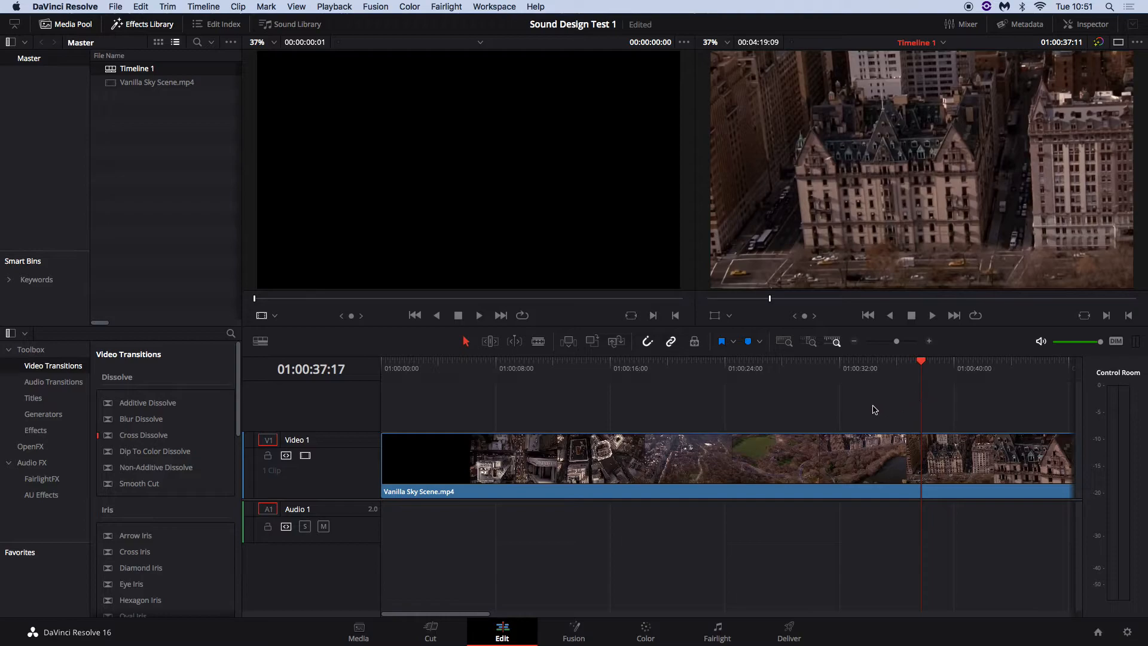
Move the playhead to about 01:01:09:07, where the man lies in bed
scroll(874, 409, "right", 10)
left_click_drag(583, 378, 896, 409)
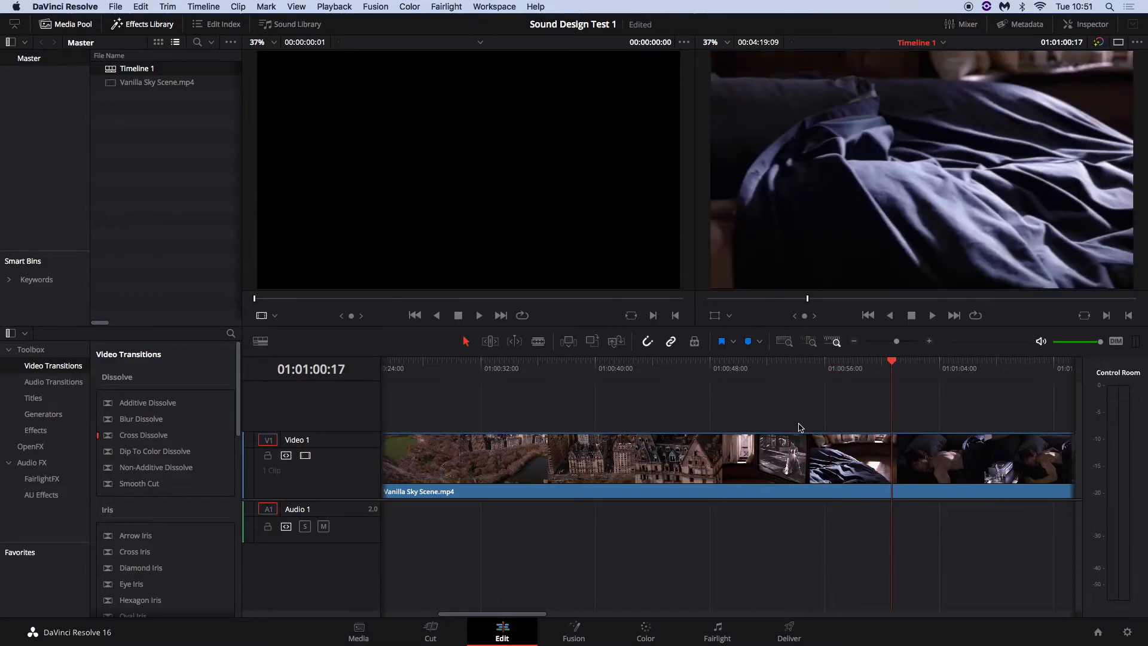
scroll(798, 427, "right", 6)
left_click_drag(694, 379, 796, 382)
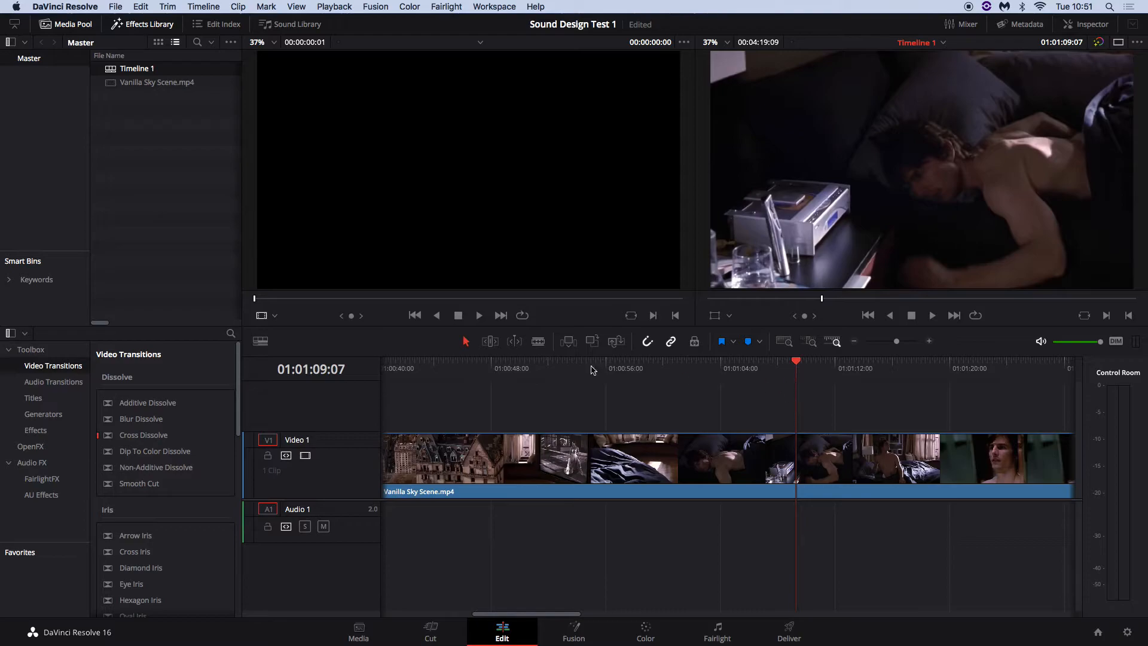
right_click(132, 112)
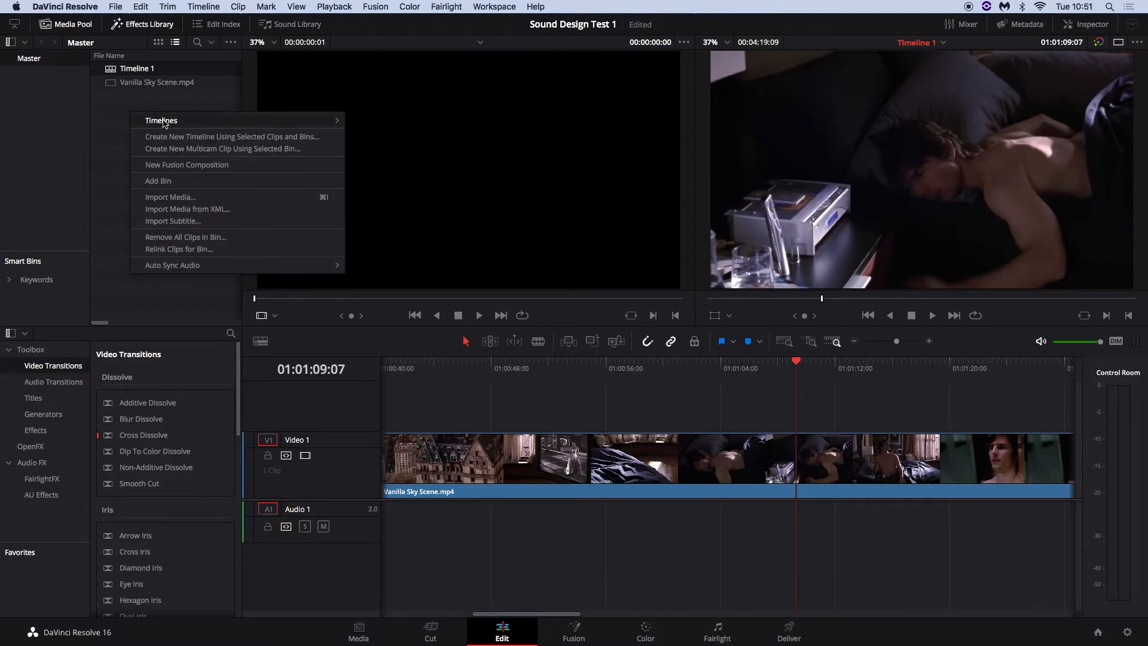
Import Button1.mp3, Confirmation001.wav and Radio-Ish-001.wav from Downloads into the Media Pool
left_click(164, 198)
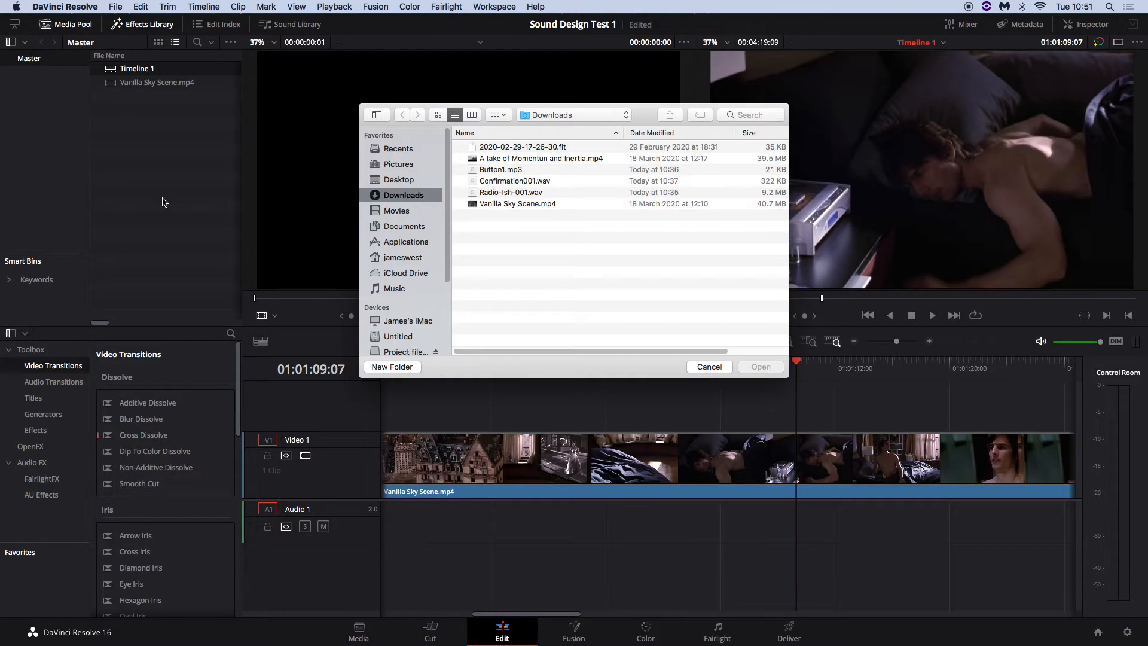
left_click(492, 171)
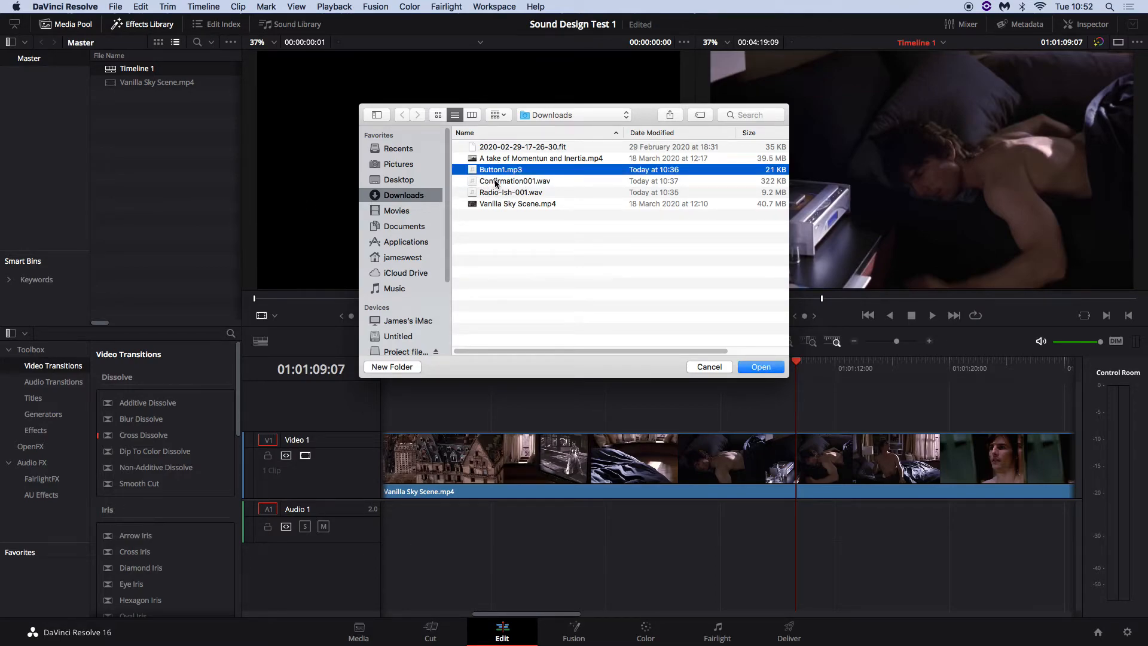
left_click(495, 183, "shift")
left_click(499, 193, "shift")
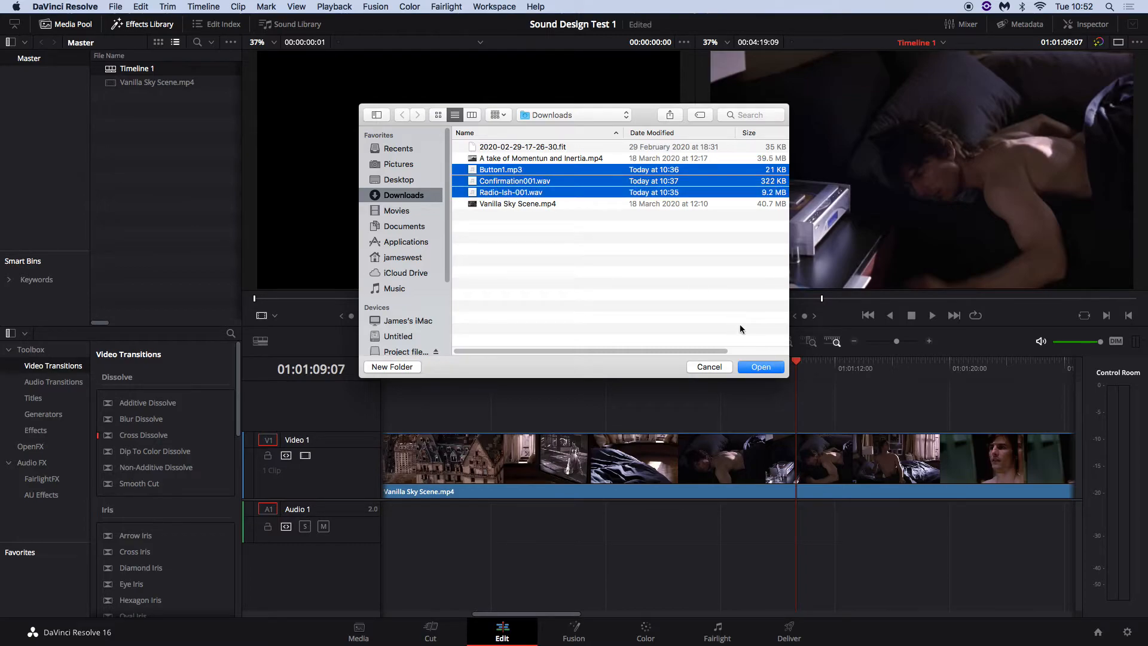
left_click(758, 368)
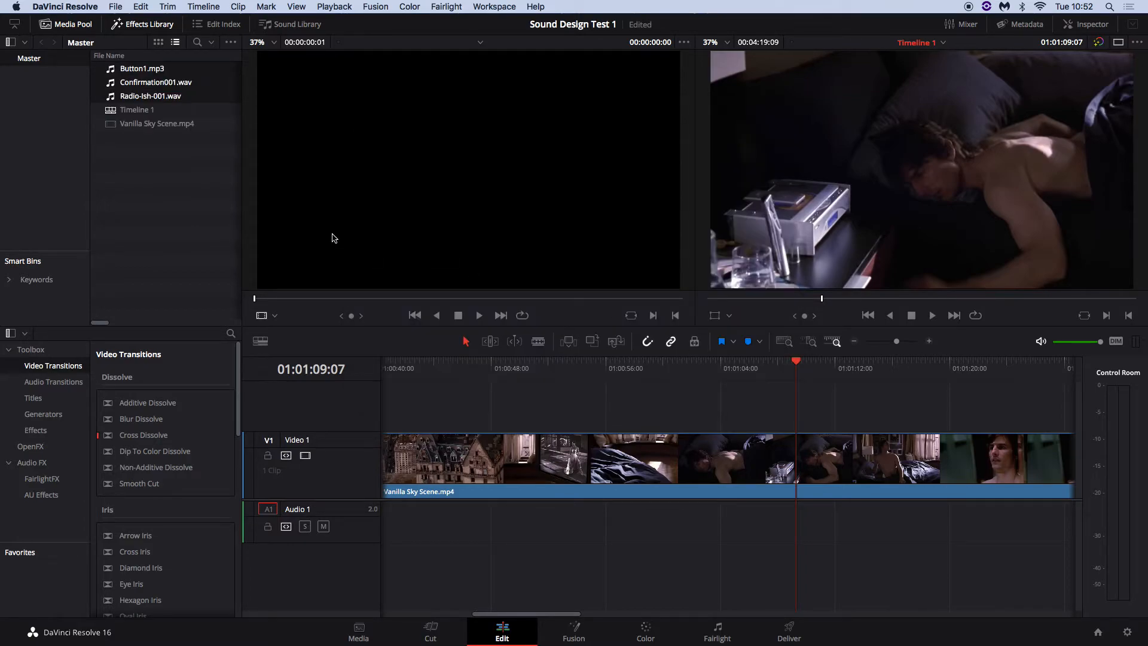
left_click(124, 168)
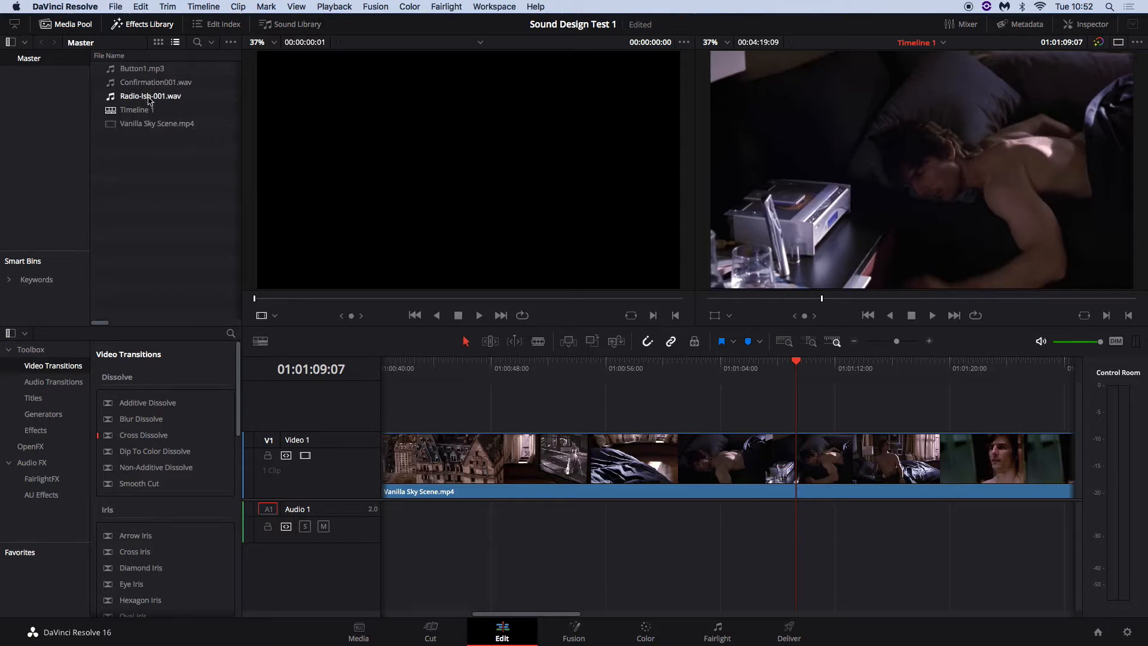
Add a new Media Pool bin named 'Sound FX'
right_click(133, 150)
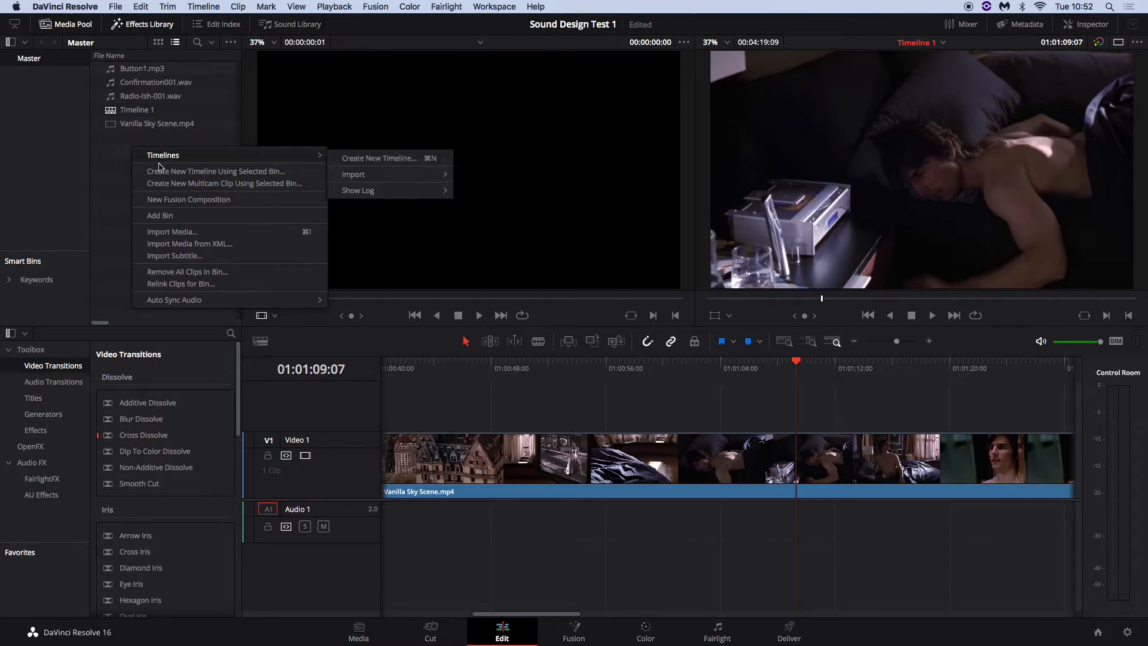
left_click(160, 216)
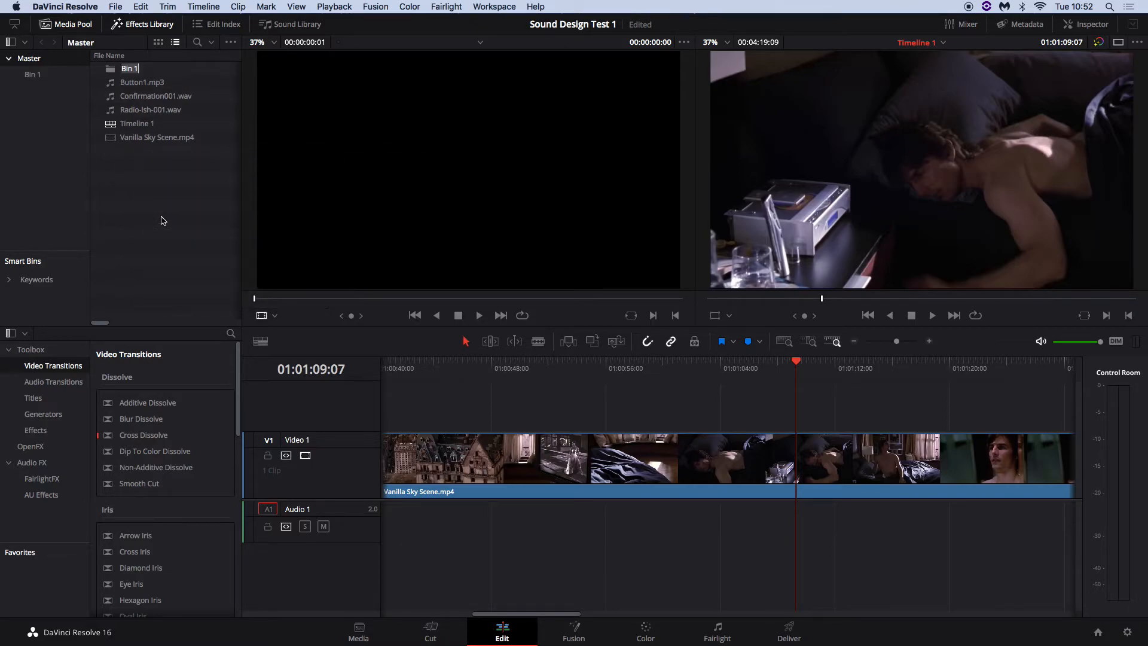
type("Sound FX")
key("Return")
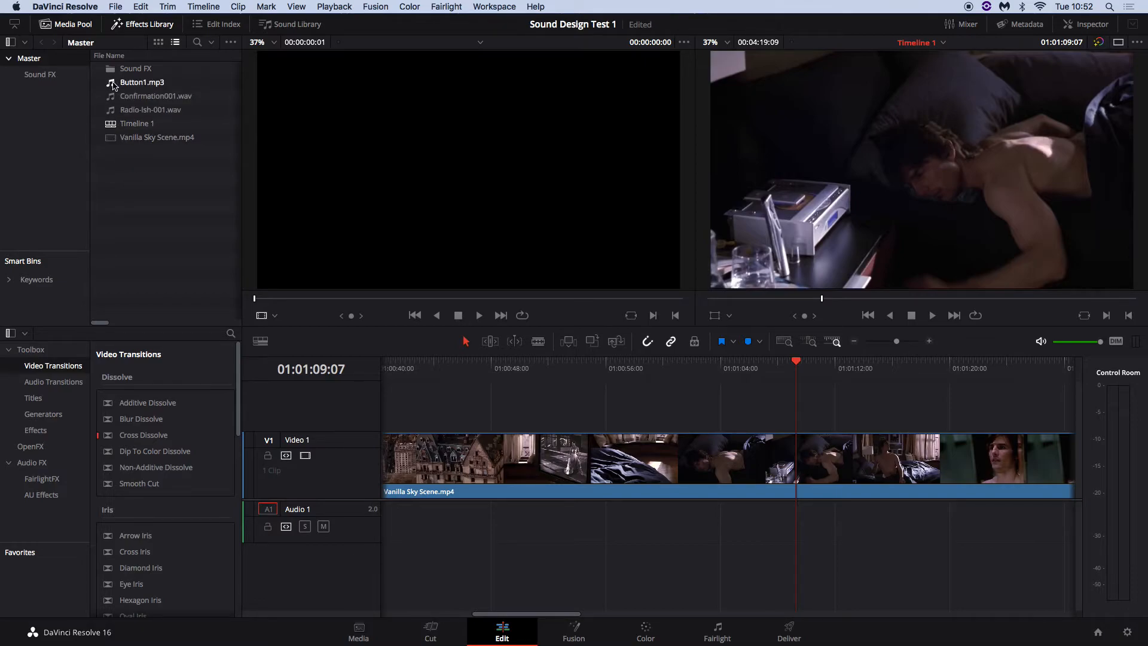
Drop Button1.mp3 onto Audio 1 at the playhead and trim off its silent start
mouse_move(111, 85)
left_mouse_down()
mouse_move(617, 443)
mouse_move(797, 466)
left_mouse_up()
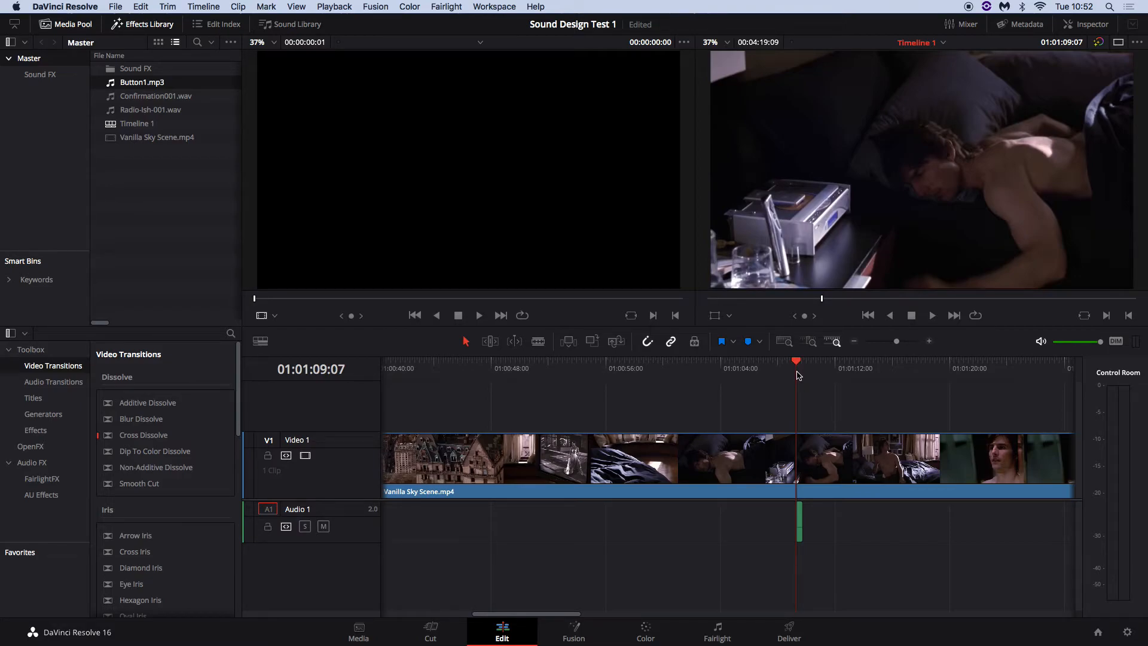
left_click_drag(896, 342, 906, 346)
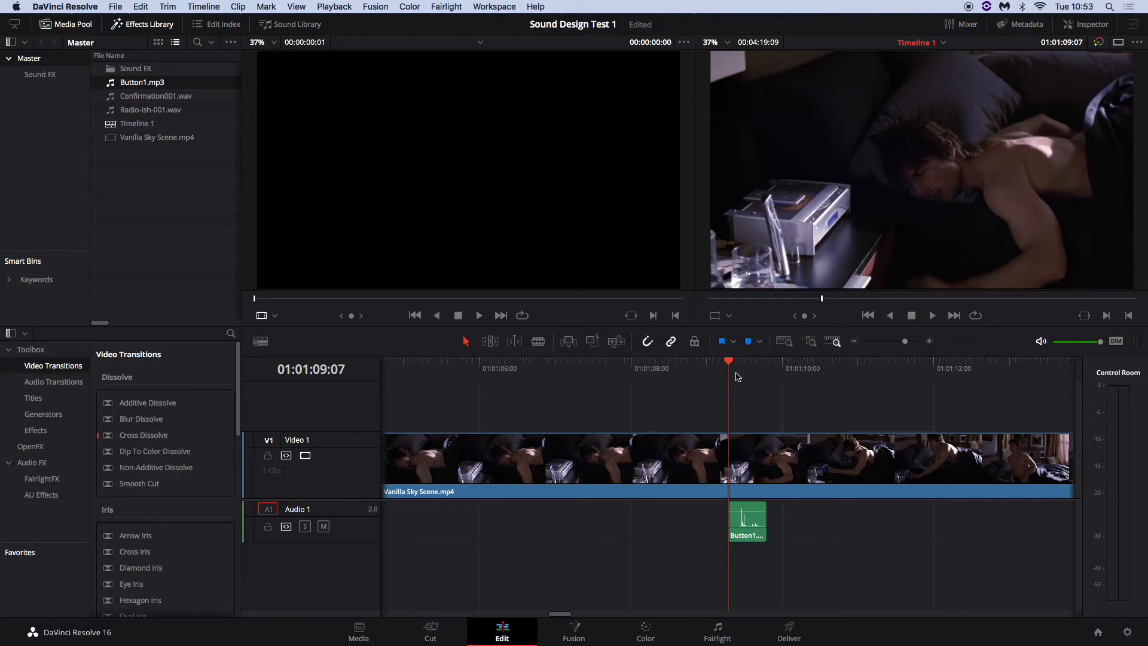
left_click_drag(907, 344, 909, 346)
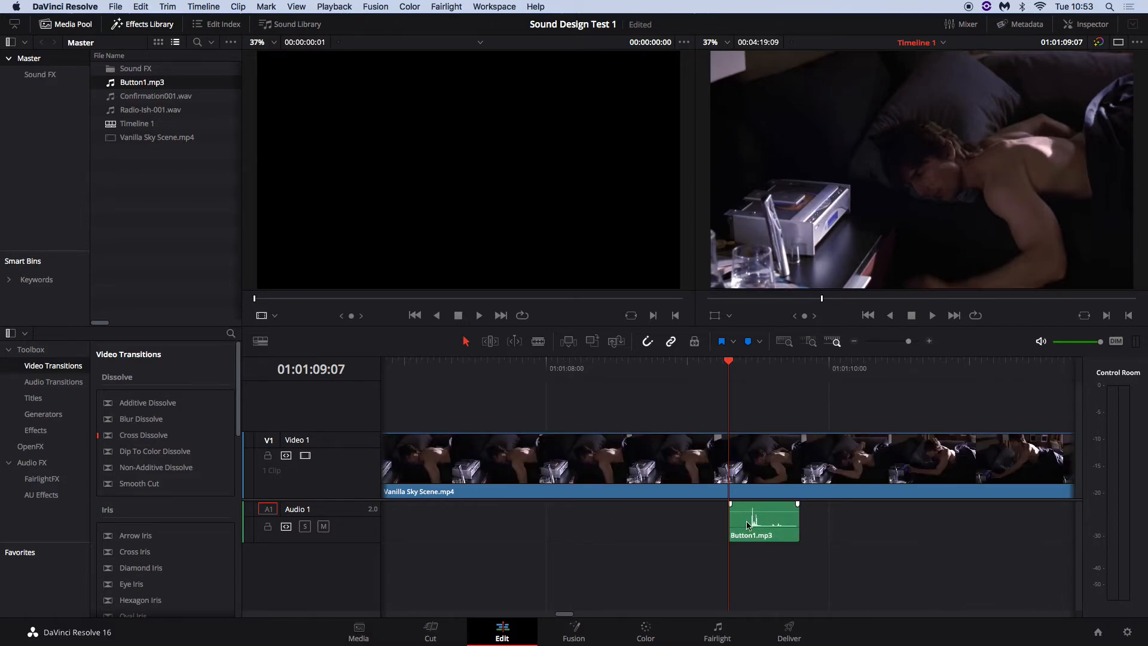
left_click_drag(730, 520, 747, 520)
left_click(772, 521)
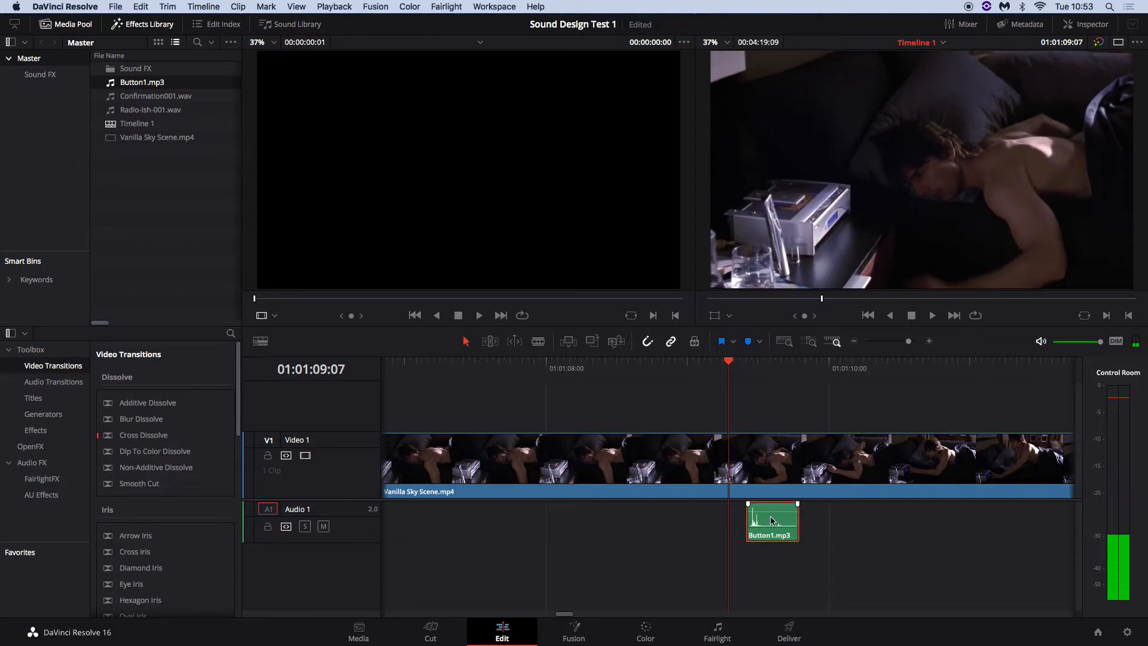
left_click_drag(767, 521, 750, 521)
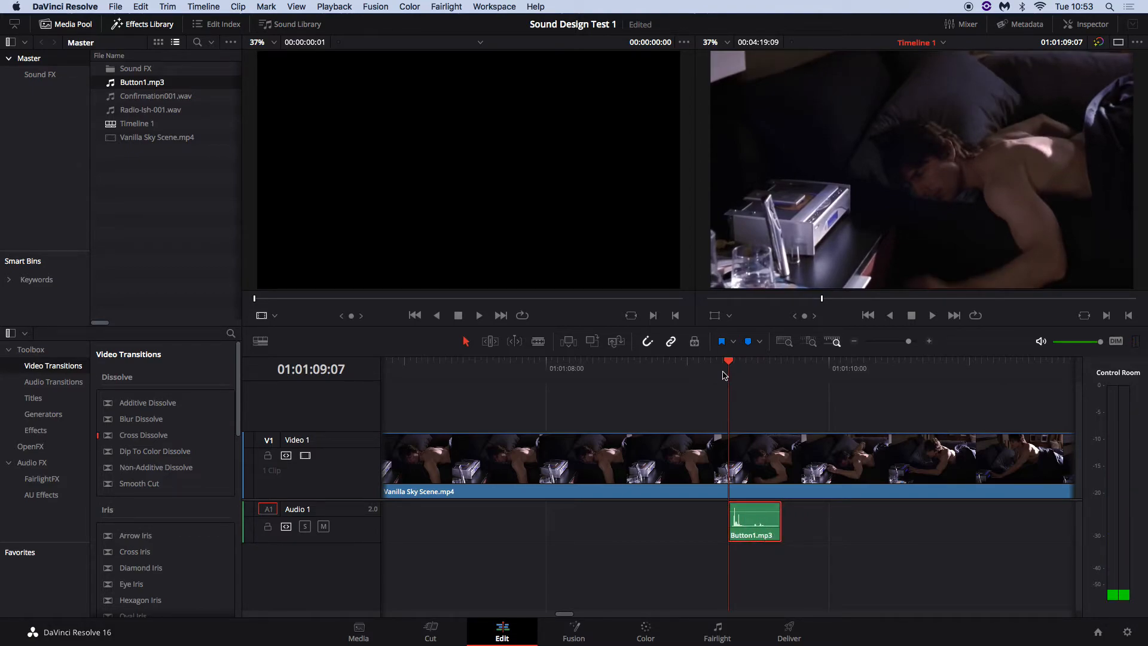
Align Button1.mp3 with the alarm-clock button press, then play back from 01:01:07:18 to check it
left_click(703, 372)
left_click_drag(701, 375, 824, 389)
left_click_drag(746, 519, 841, 519)
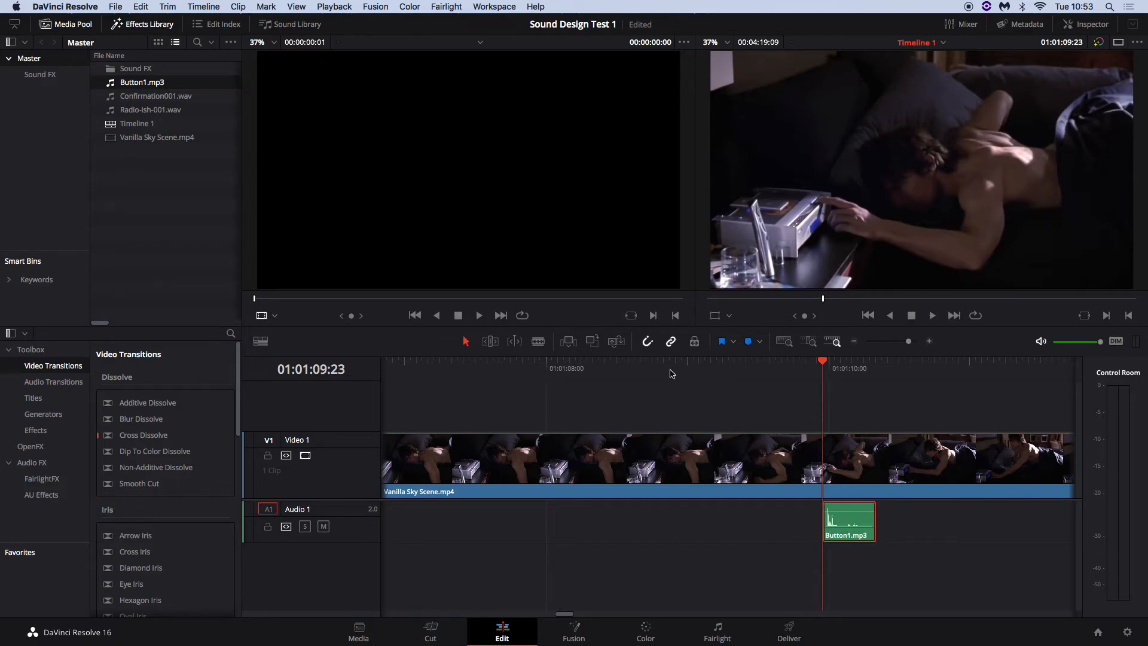
left_click(510, 374)
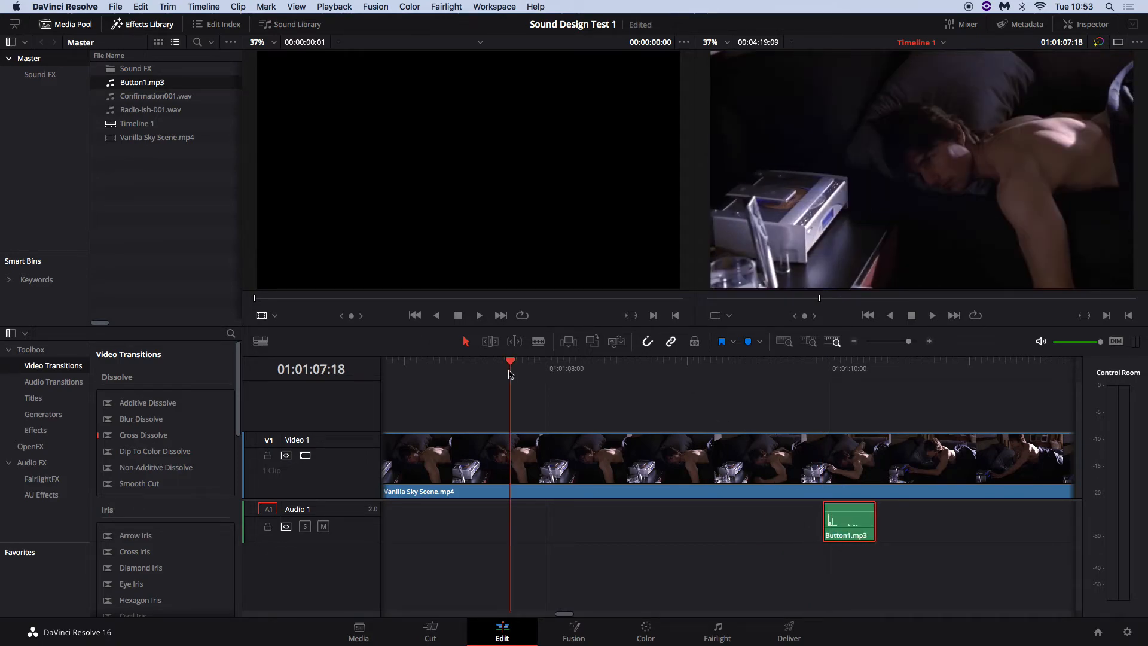
key("space")
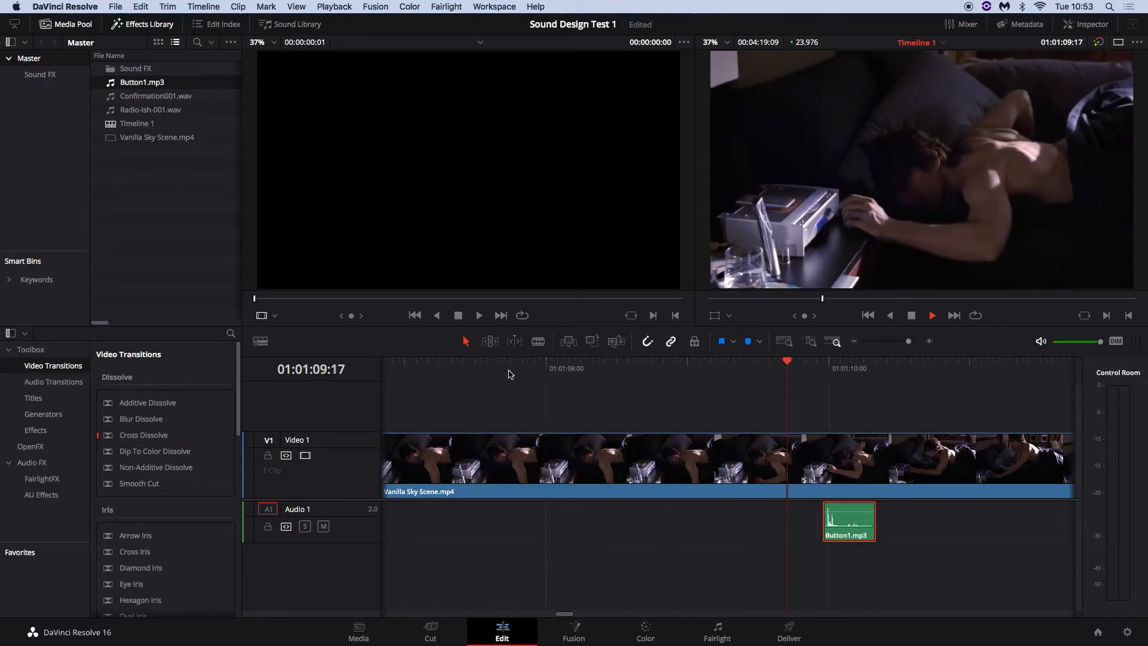
key("space")
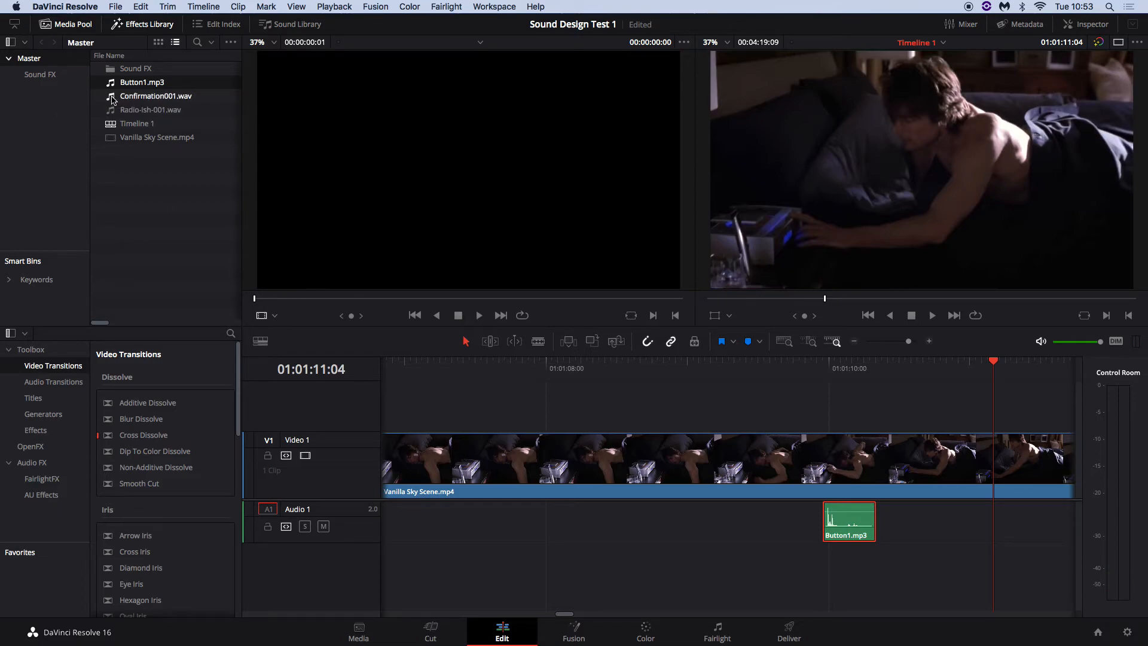
Place Confirmation001.wav on a new Audio 2 track beside Button1.mp3, then preview both sounds
left_click_drag(112, 100, 811, 573)
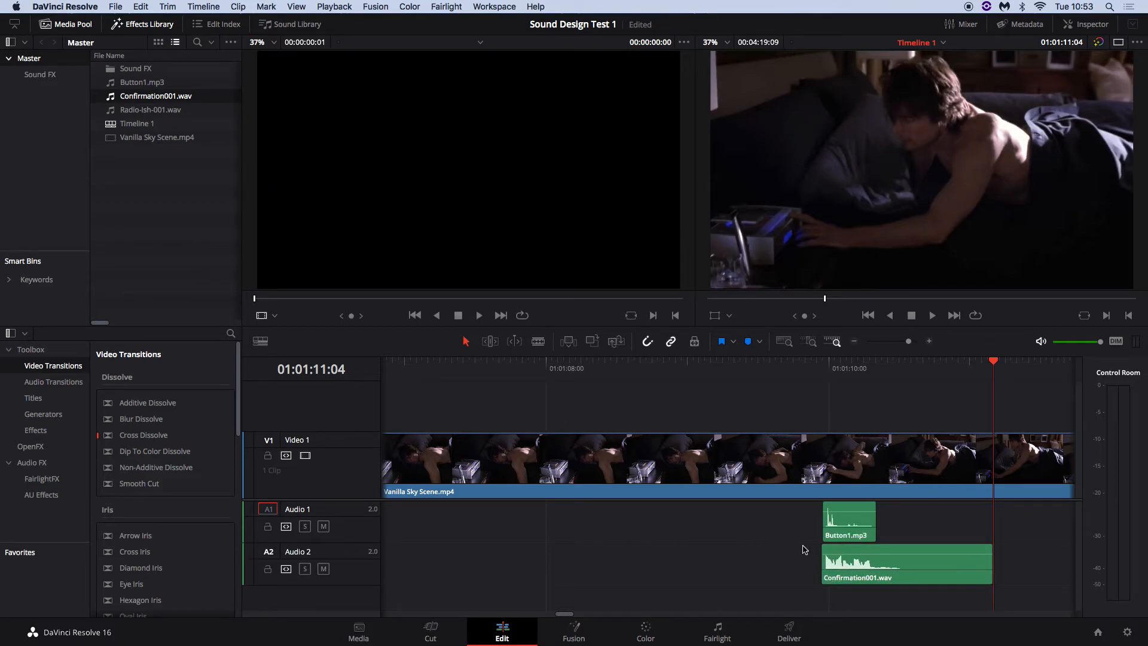
left_click(618, 365)
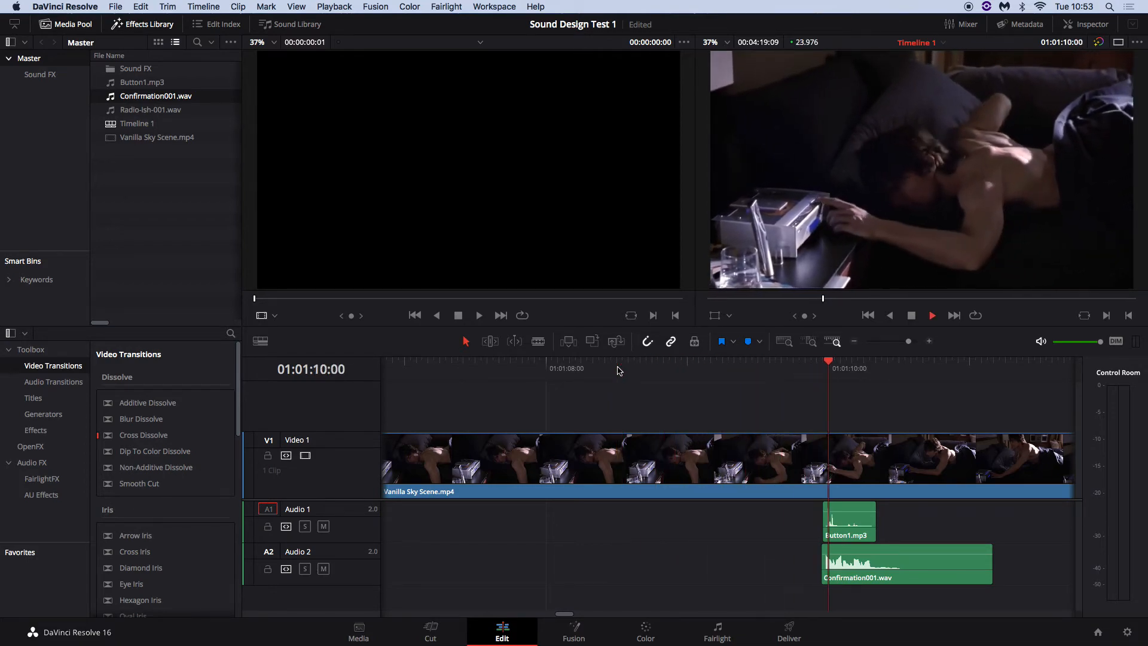
key("space")
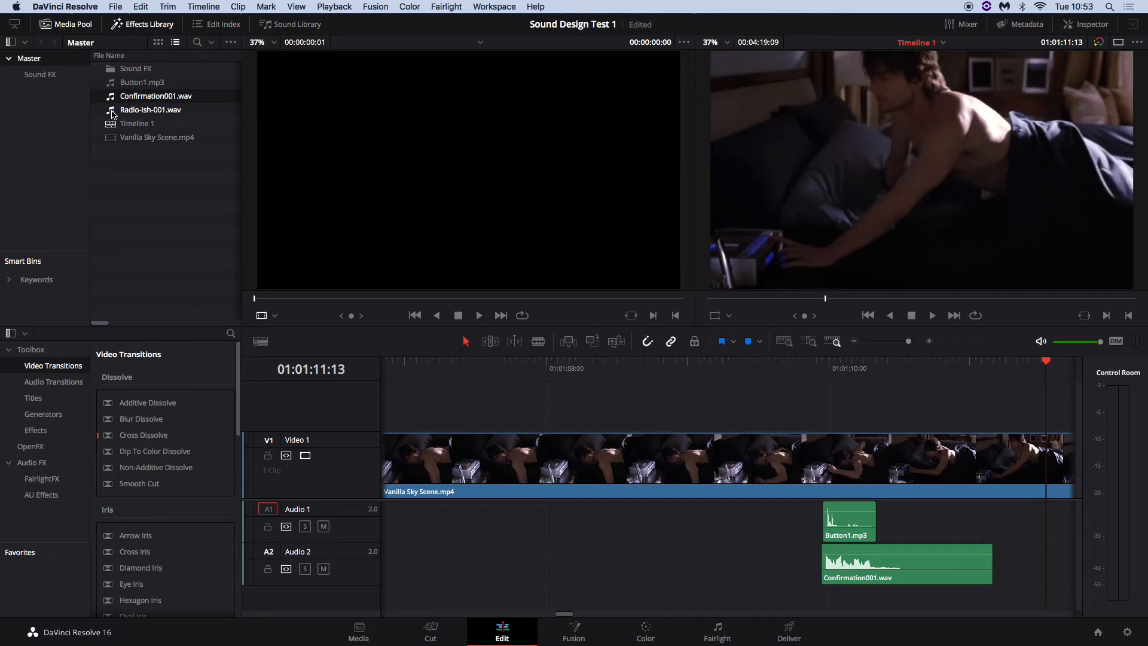
Add Radio-Ish-001.wav on a new Audio 3 track, lower its volume, and shift it earlier
left_click_drag(113, 113, 426, 585)
scroll(583, 550, "down", 2)
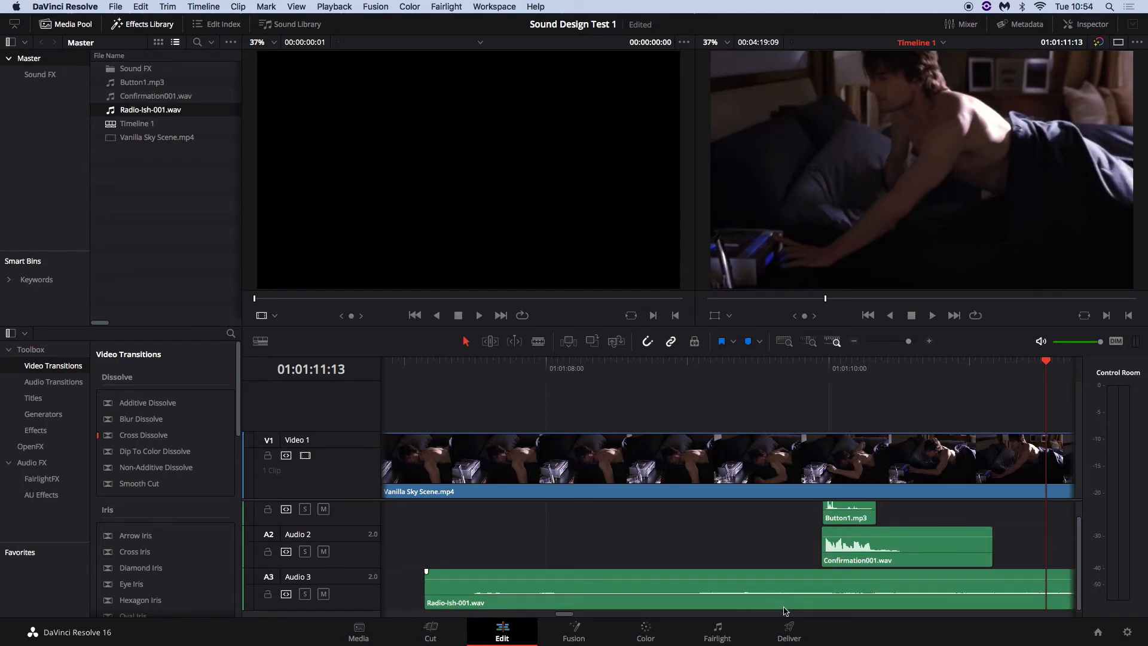
left_click_drag(820, 593, 678, 576)
left_click_drag(910, 346, 894, 346)
left_click_drag(758, 589, 633, 589)
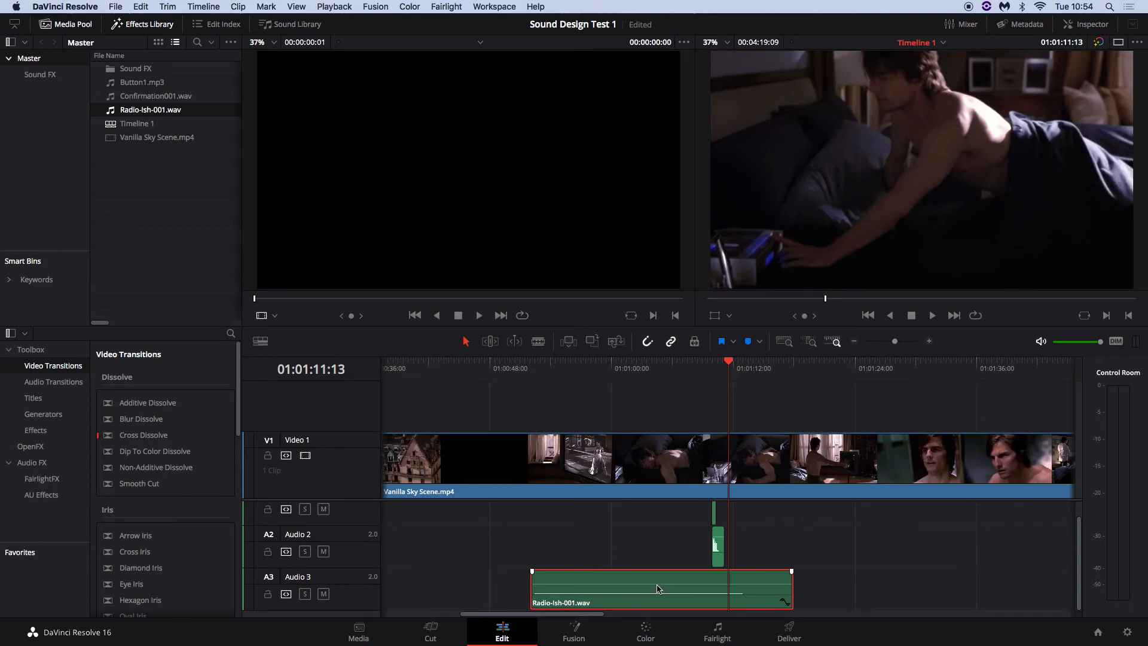
Trim Radio-Ish-001.wav's end so it stops where Confirmation001.wav begins
left_click_drag(361, 610, 360, 640)
scroll(502, 581, "down", 3)
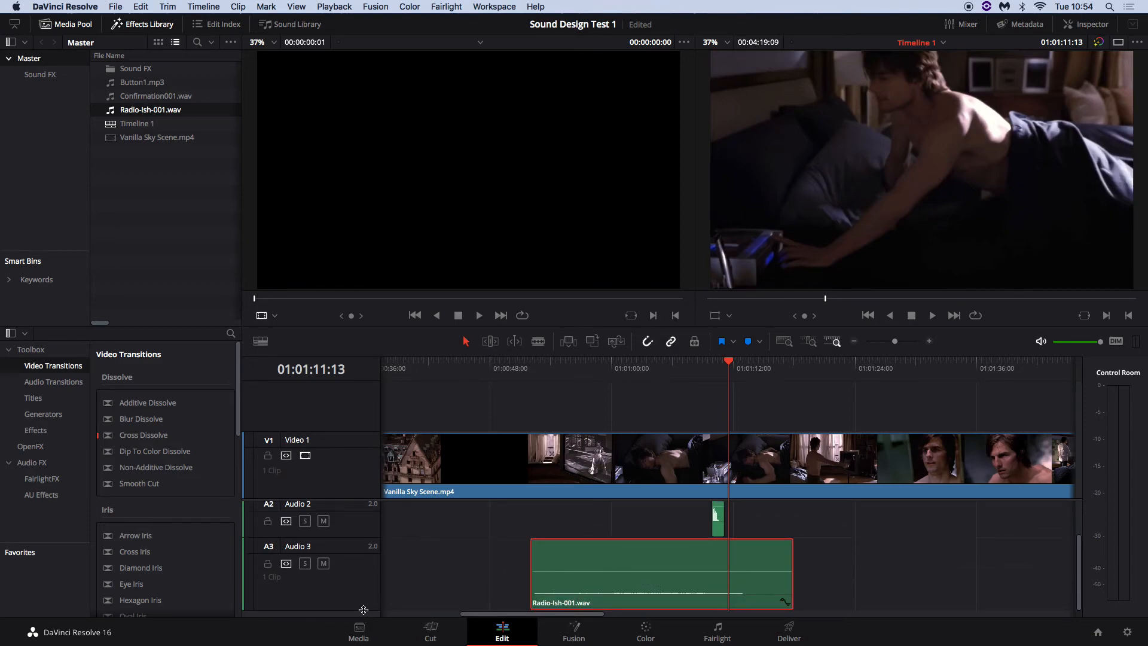
scroll(363, 609, "up", 3)
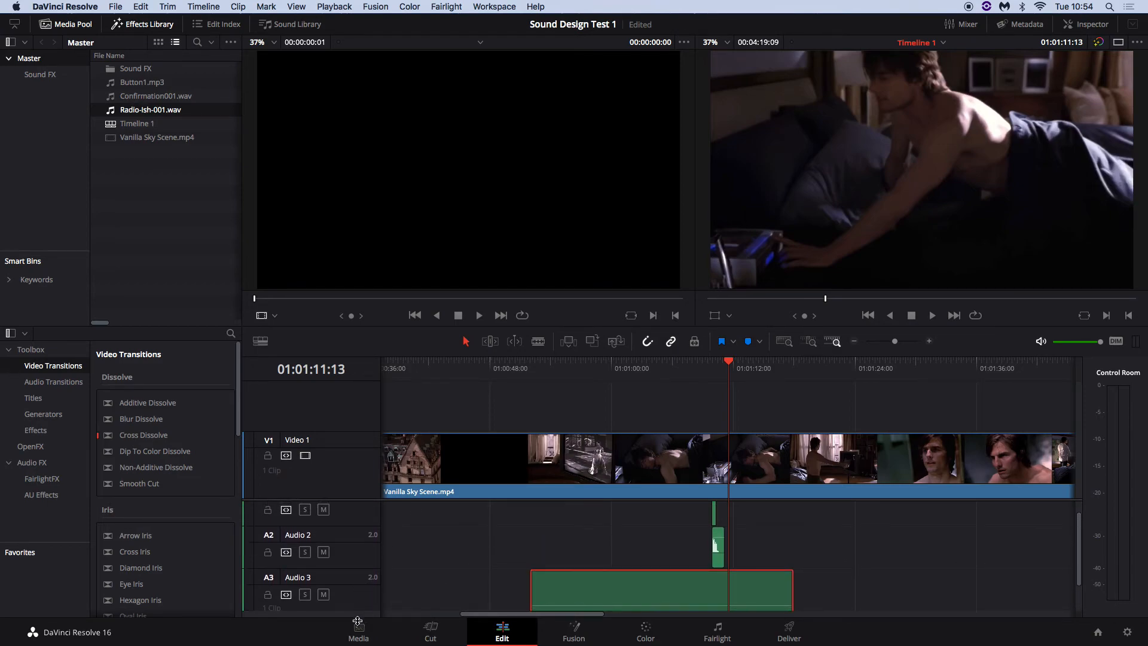
scroll(538, 595, "down", 5)
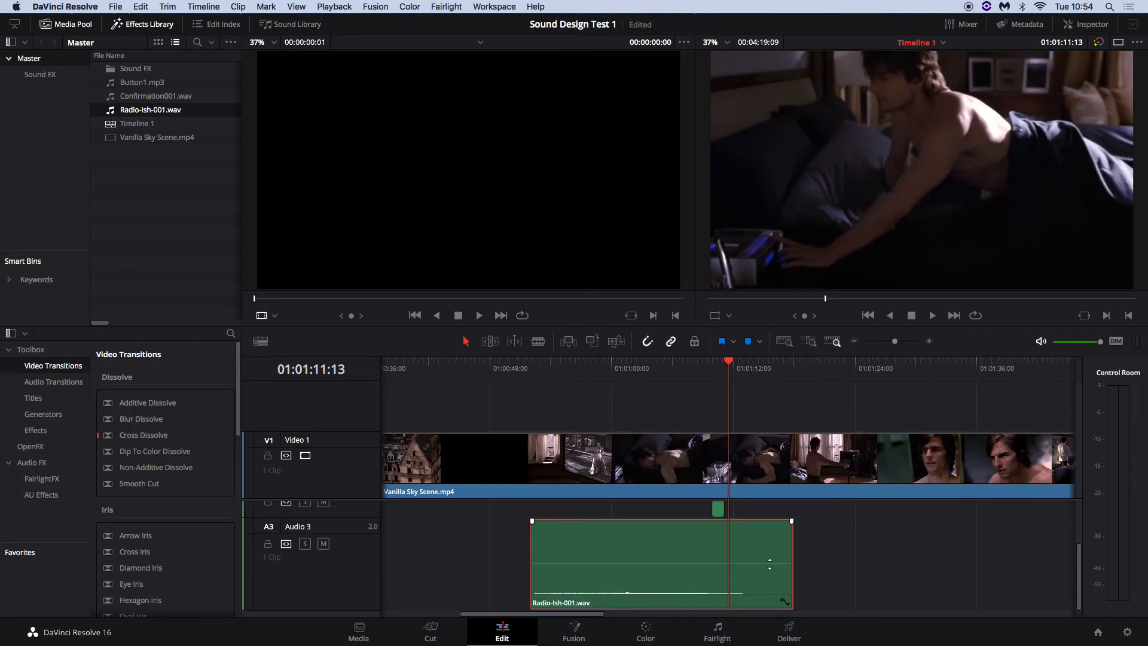
left_click_drag(793, 559, 674, 557)
left_click_drag(609, 584, 645, 584)
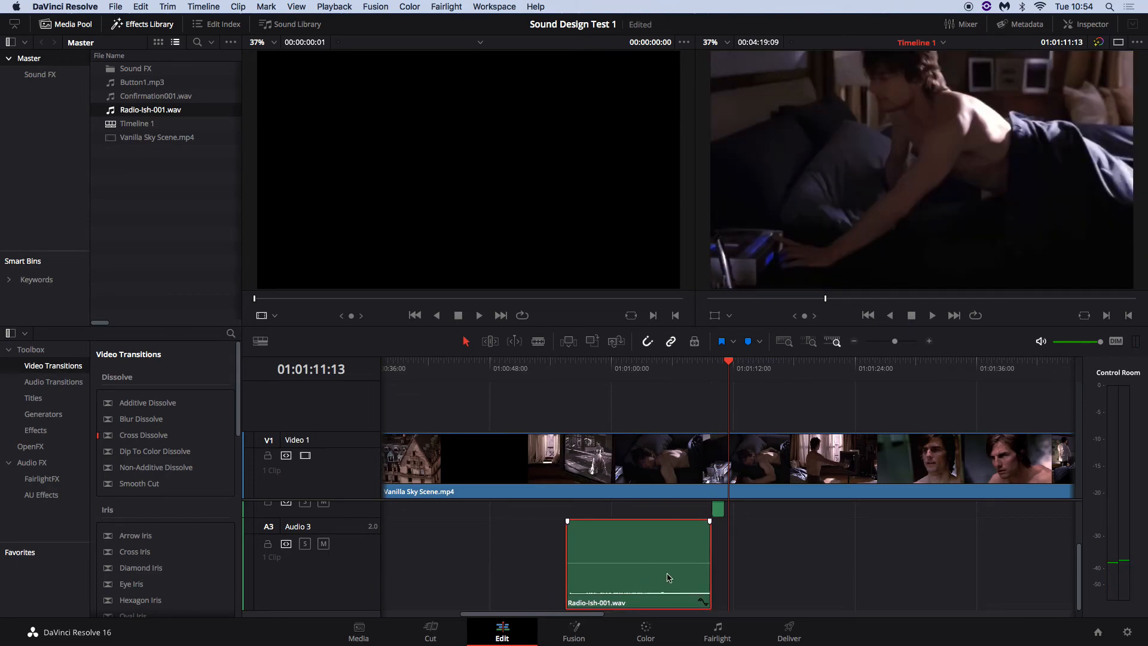
left_click_drag(895, 346, 902, 342)
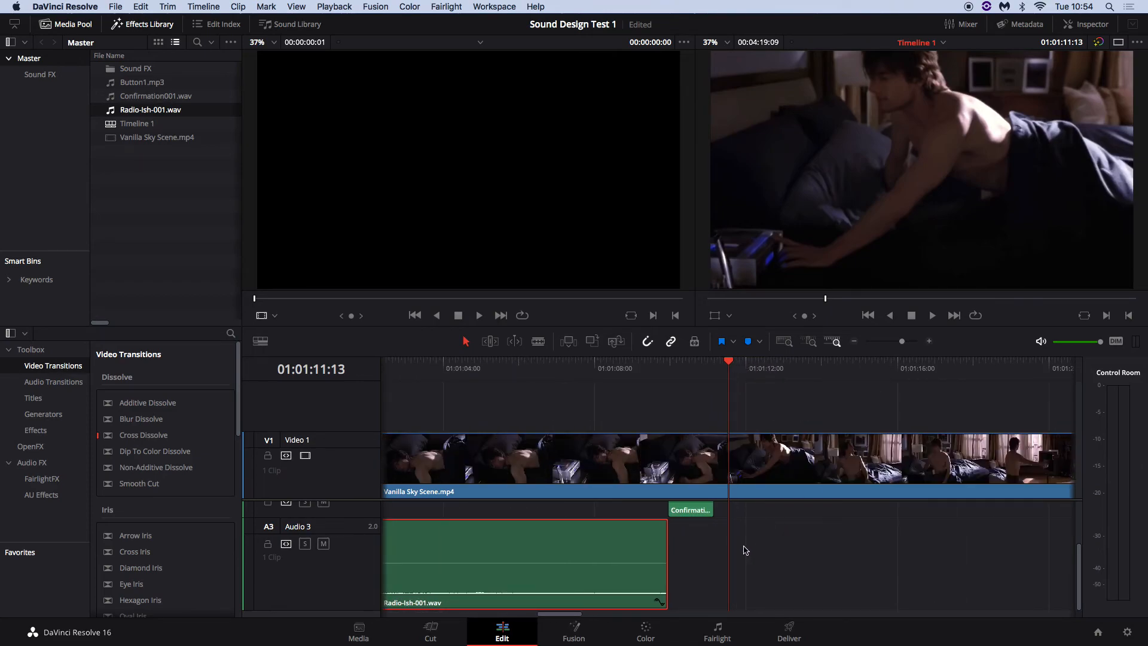
scroll(717, 554, "up", 2)
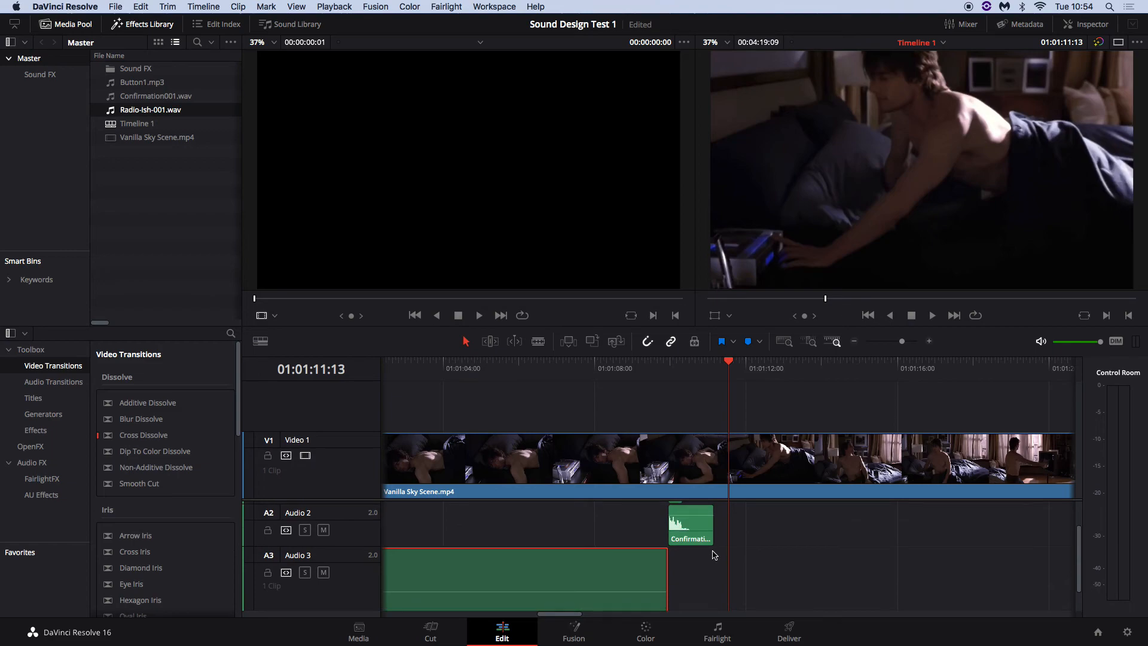
scroll(713, 555, "down", 1)
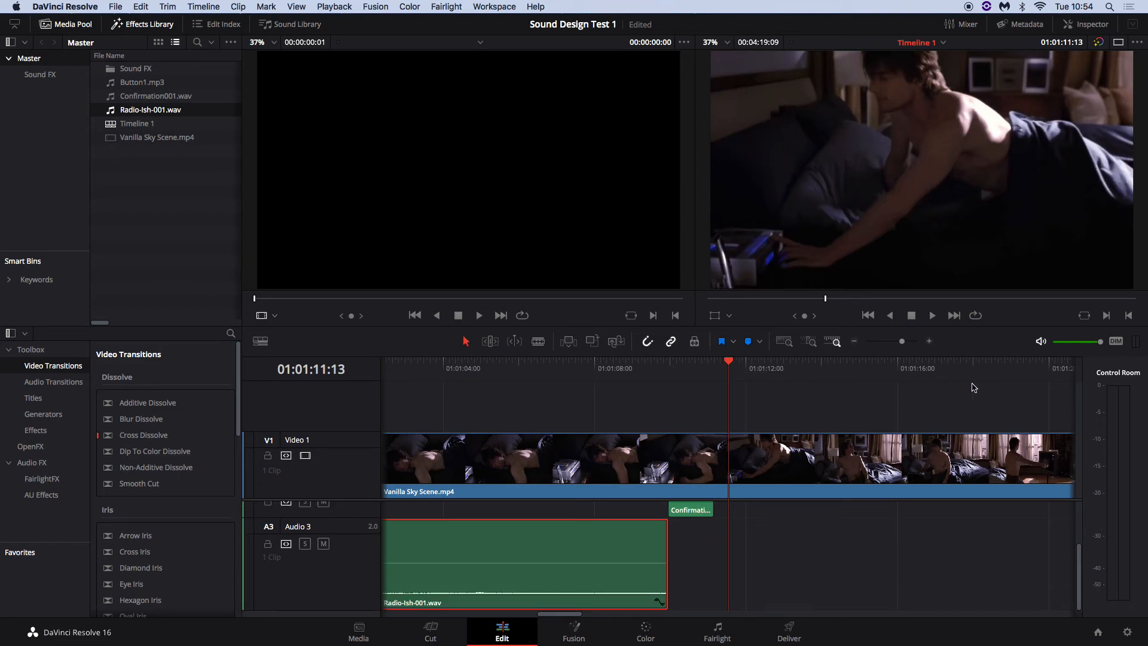
left_click_drag(902, 342, 893, 341)
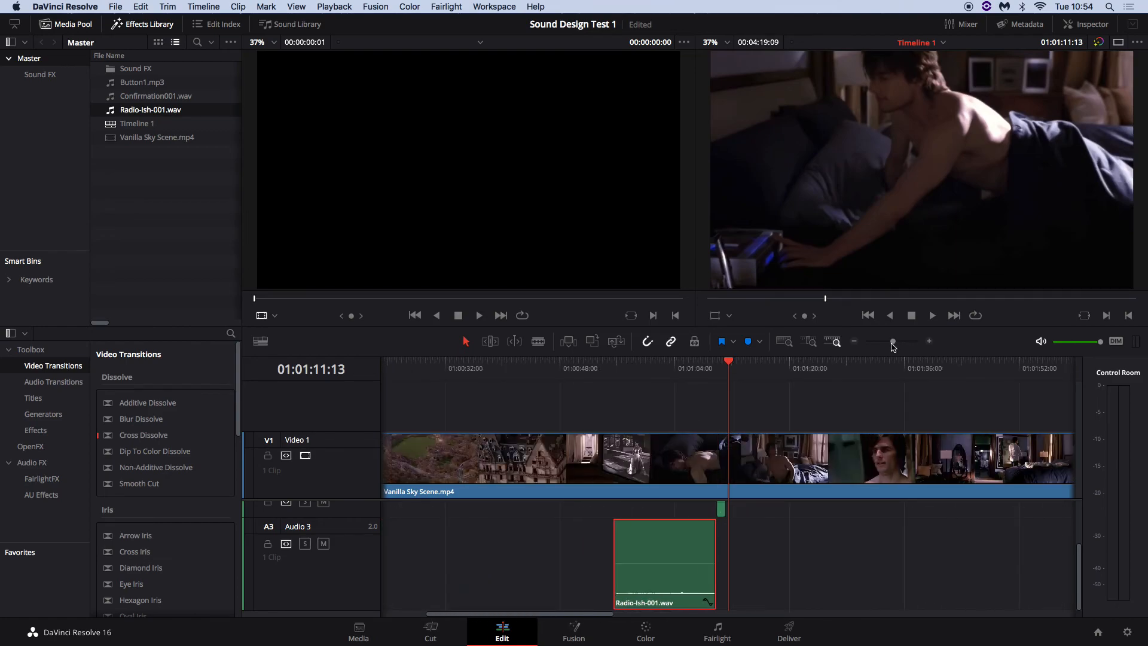
Play the scene from 01:00:58:18 to 01:01:12:02 with all effects, then shrink Audio 3's height
left_click(637, 375)
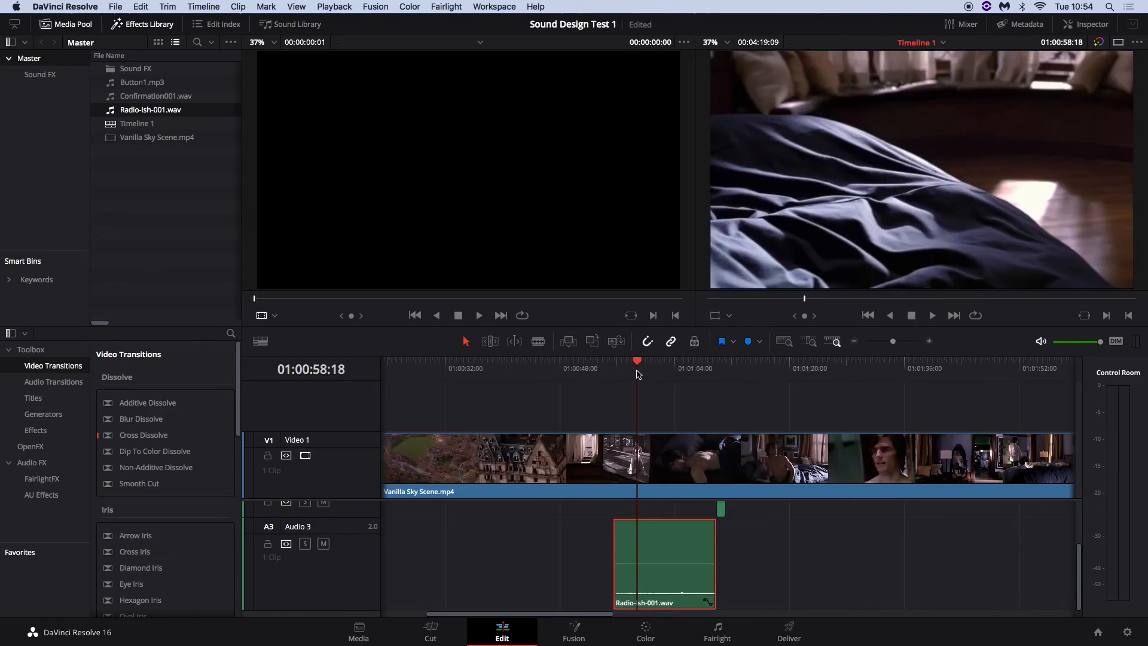
key("space")
key("XF86AudioRaiseVolume")
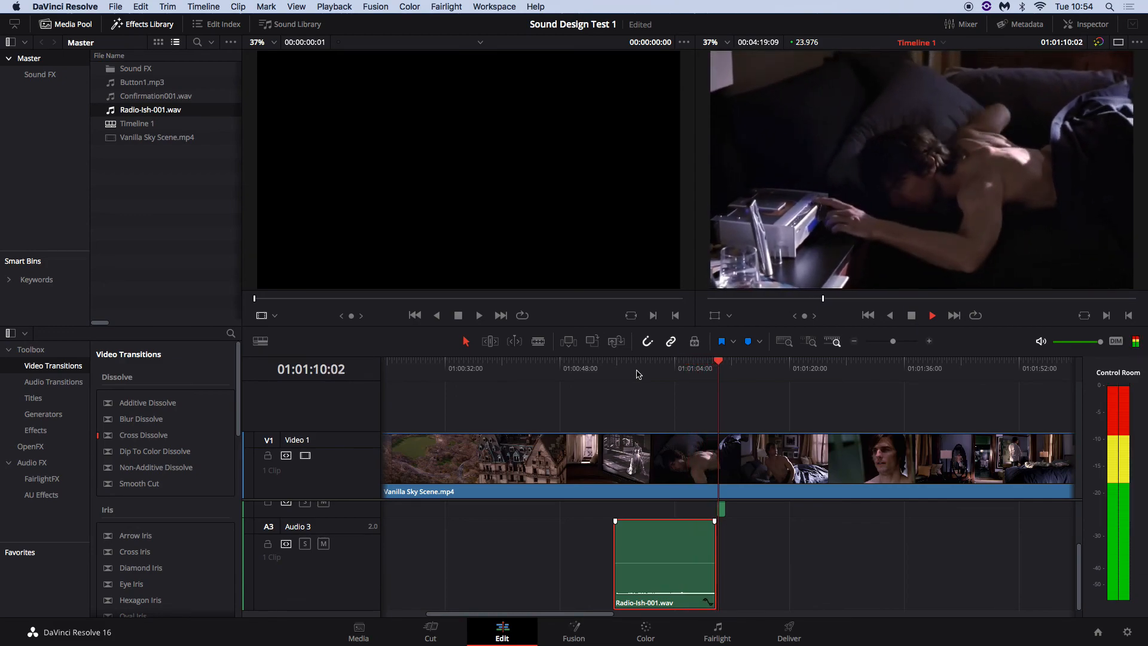
key("space")
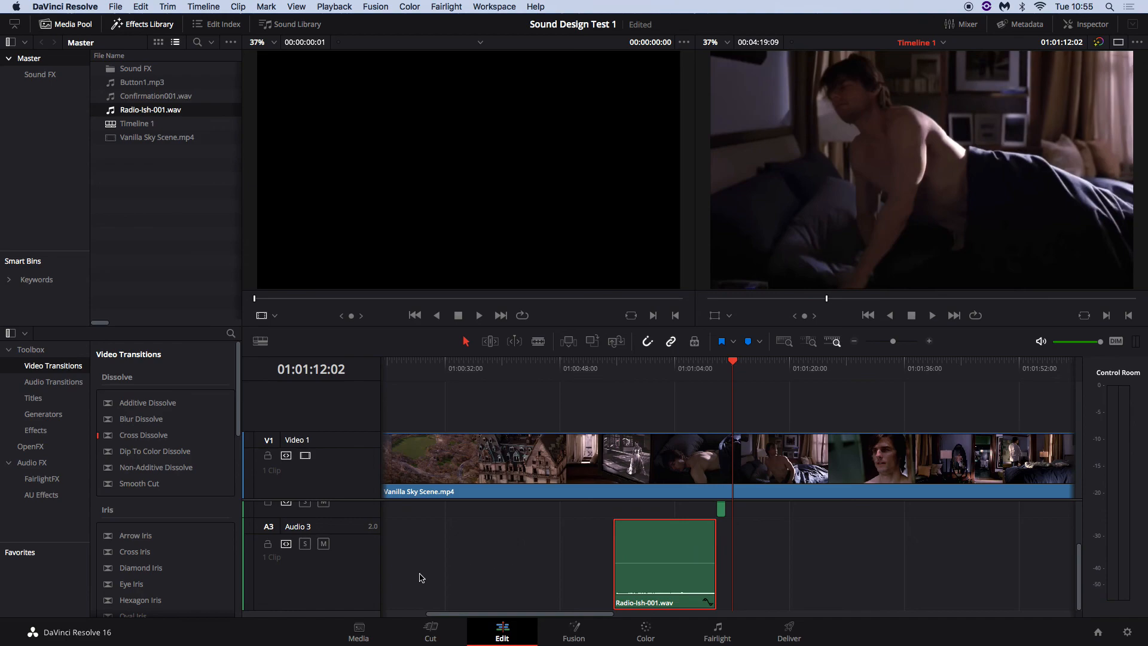
left_click_drag(359, 608, 365, 541)
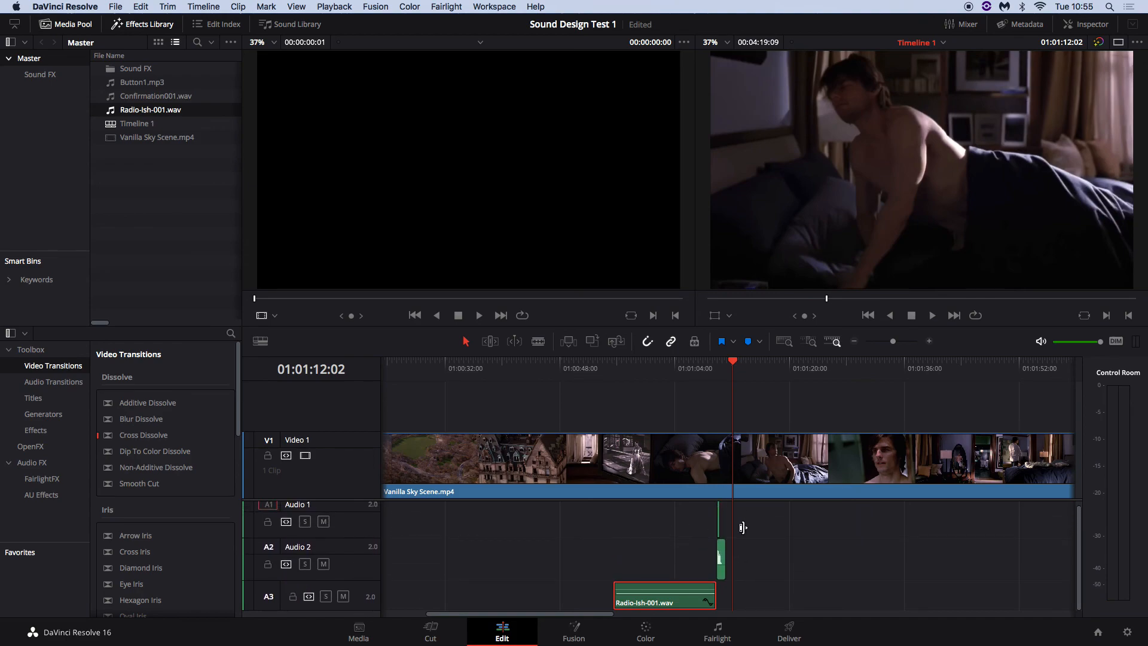